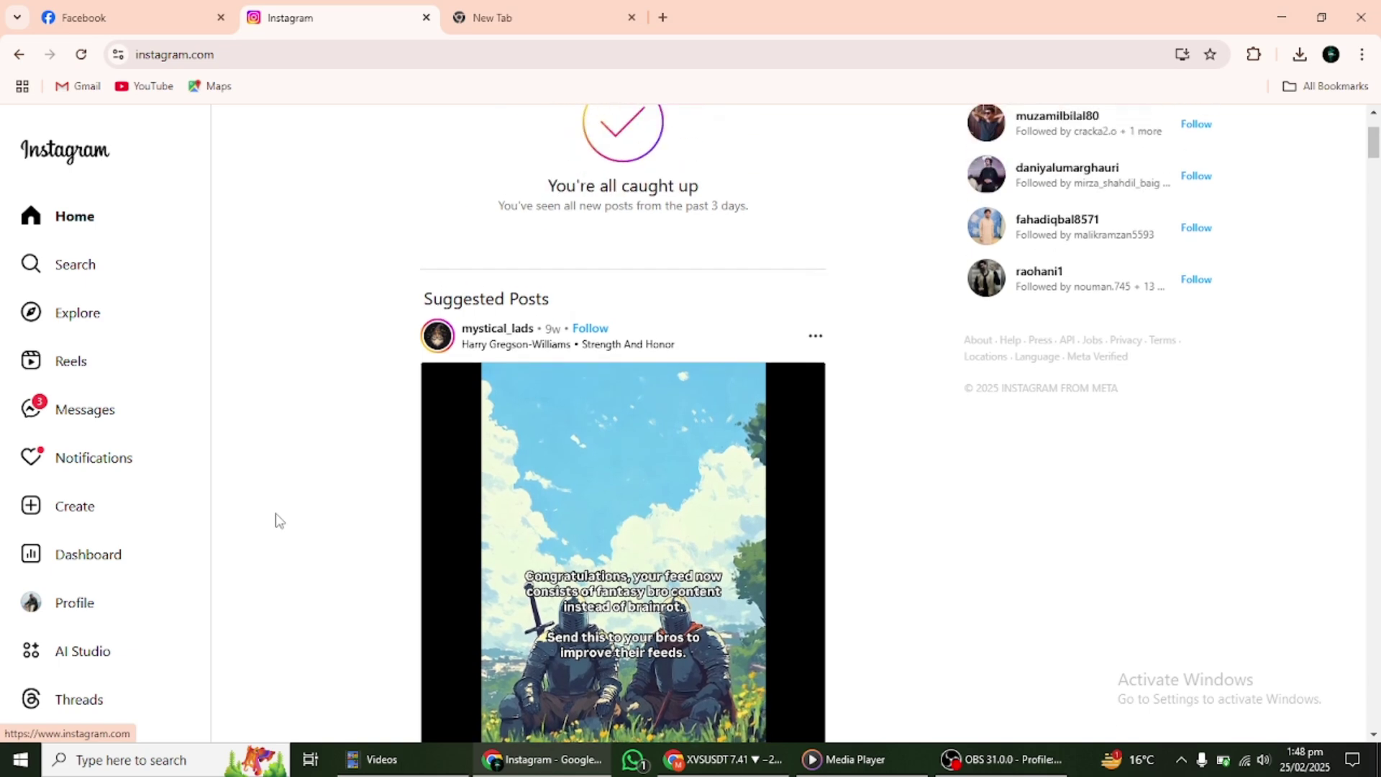
Step: Switch from Instagram to Facebook and show the list of Pages managed by the account
scroll(279, 519, "up", 1)
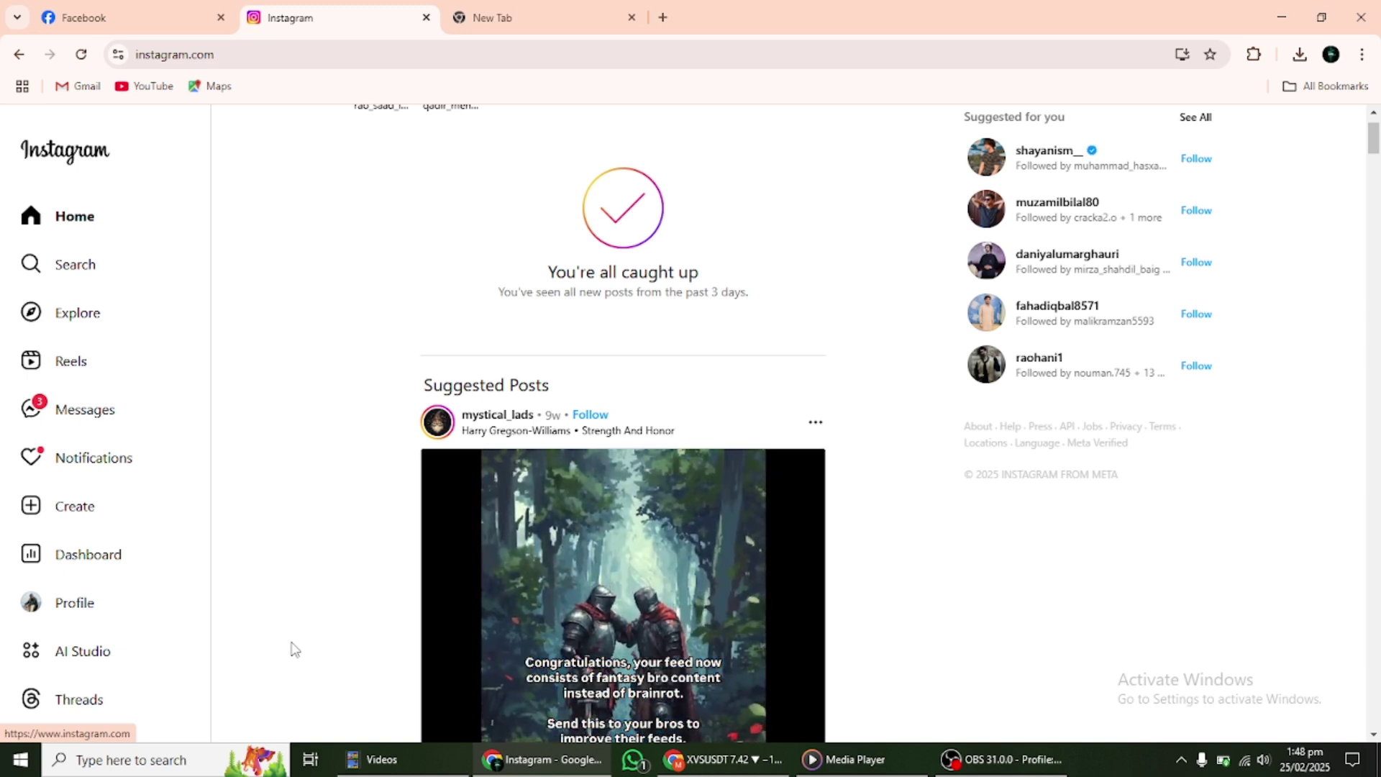
scroll(294, 649, "up", 2)
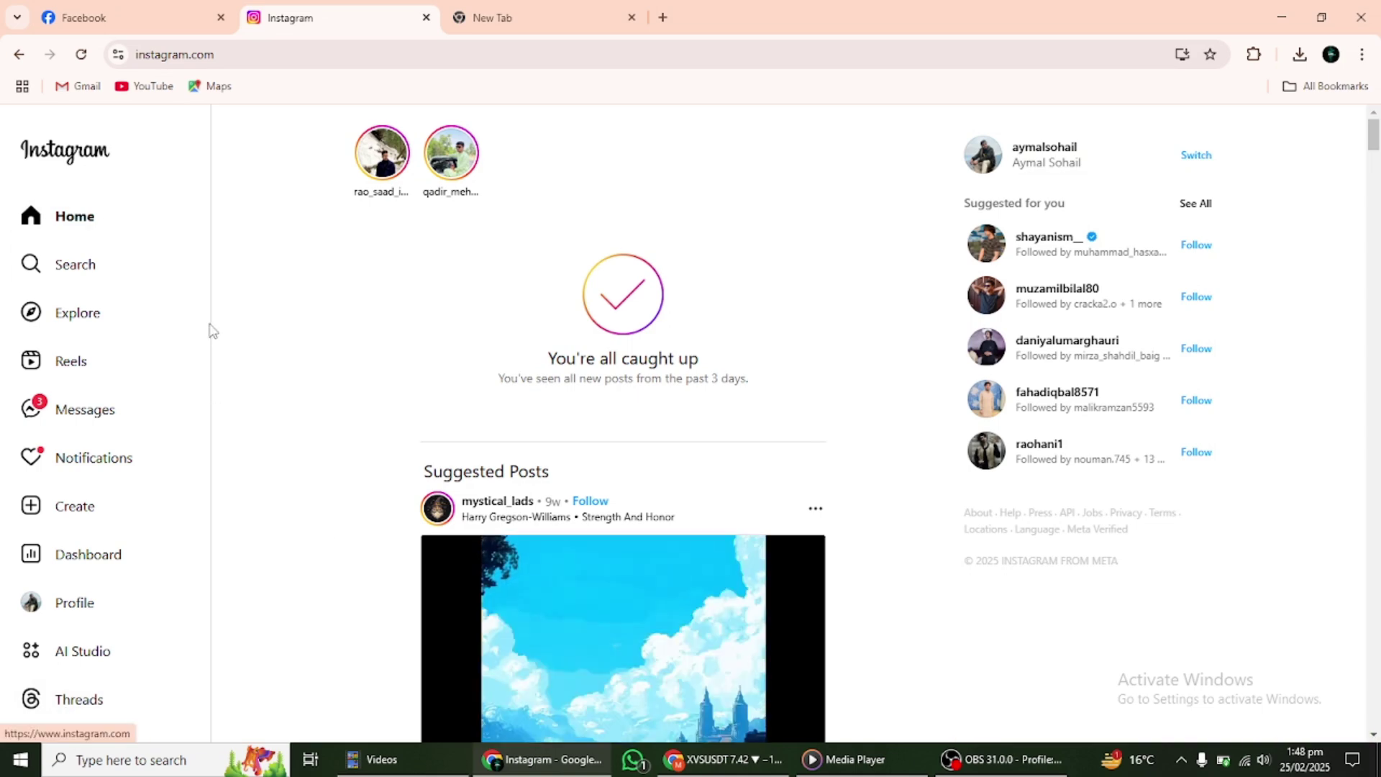
left_click(164, 22)
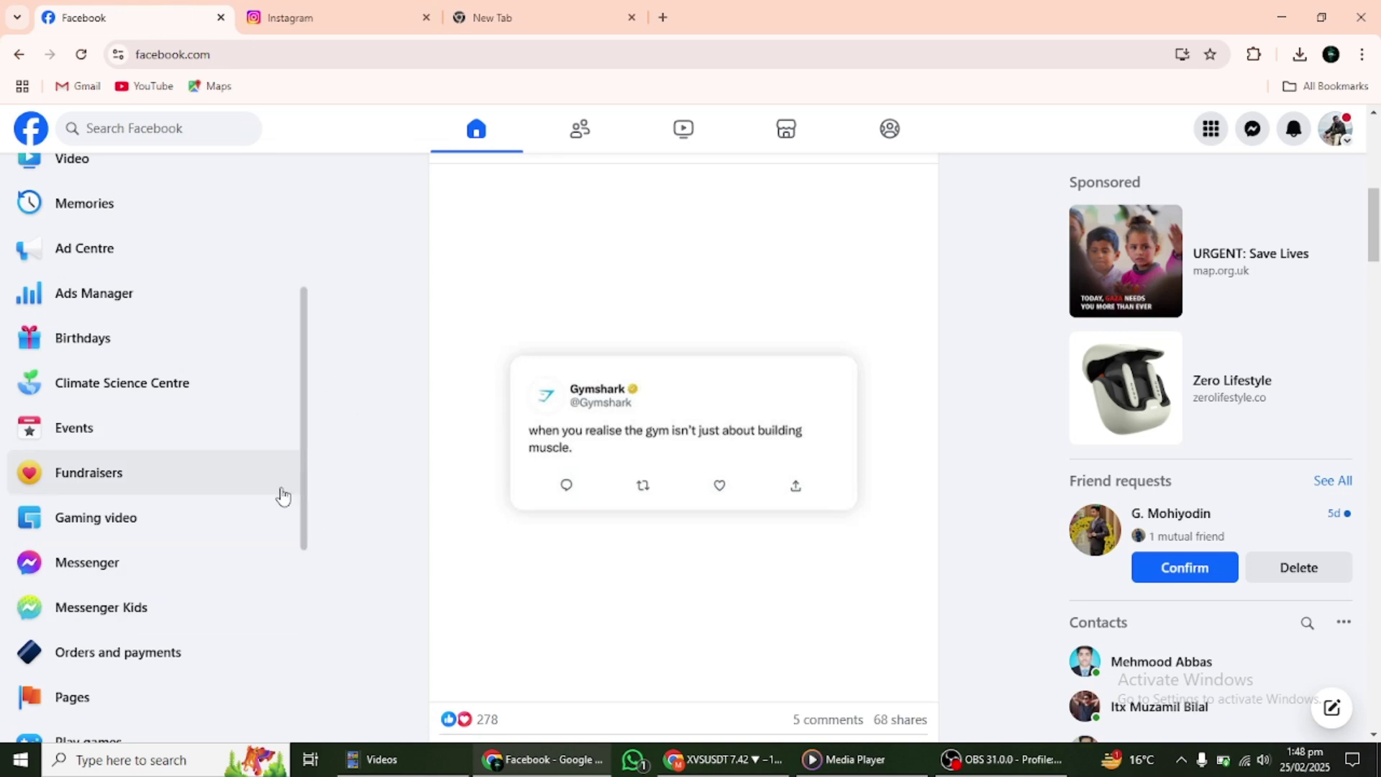
left_click(102, 701)
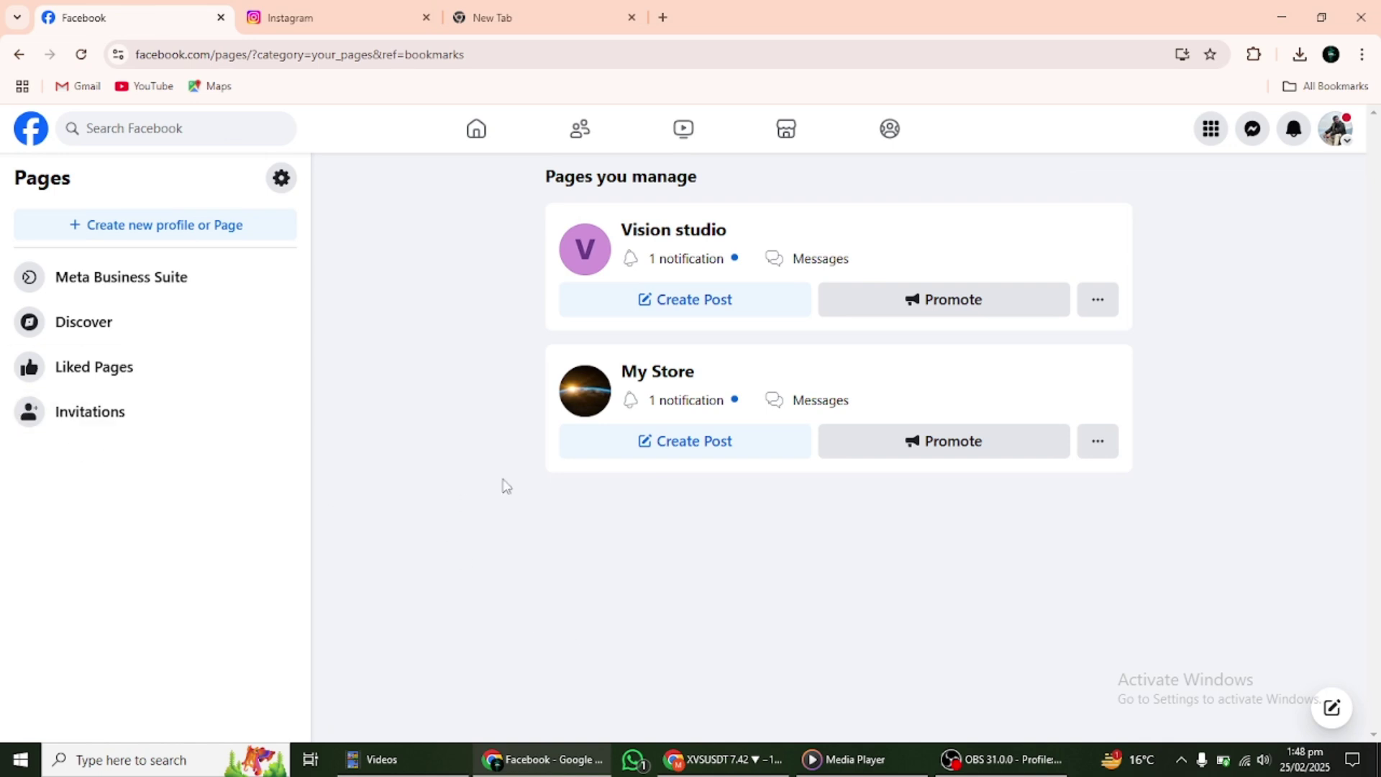
left_click(91, 220)
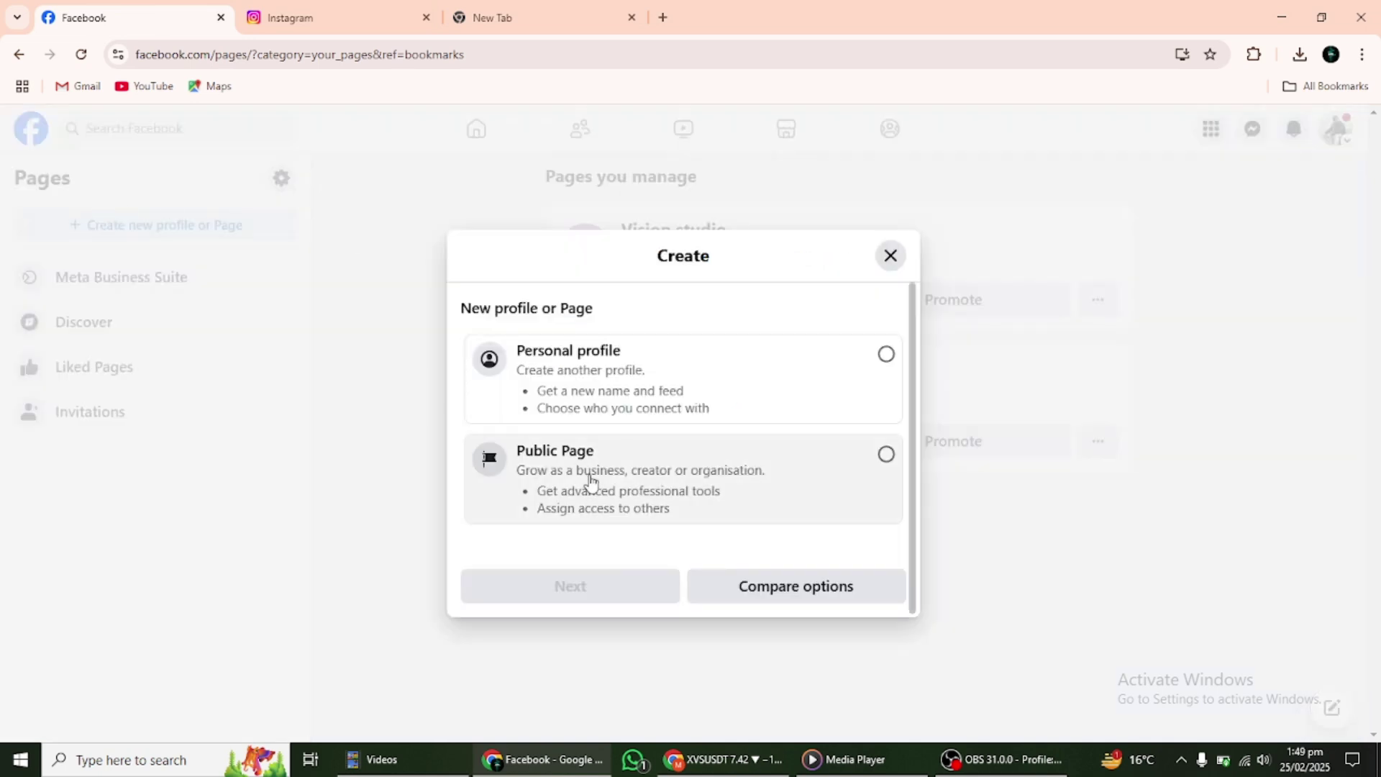
left_click(717, 491)
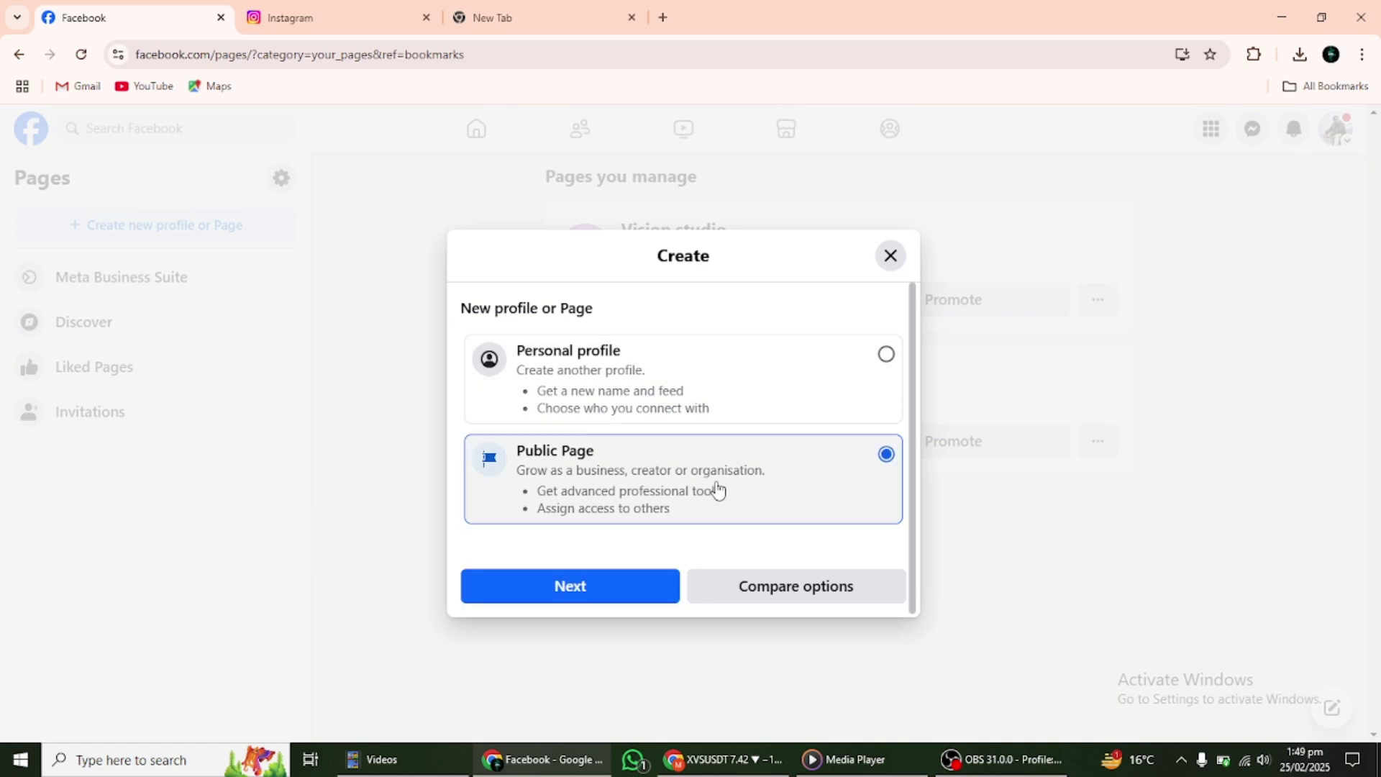
left_click(636, 597)
left_click(725, 666)
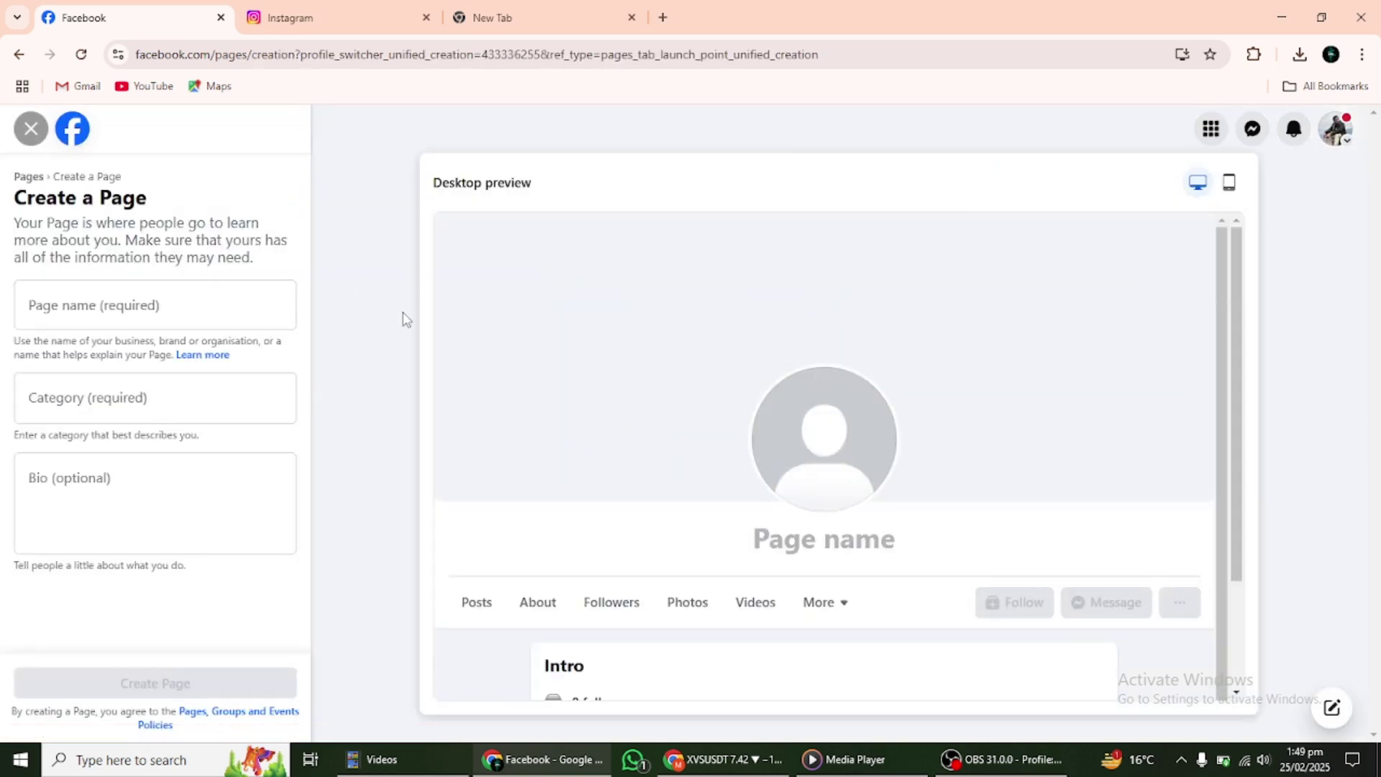
left_click(75, 300)
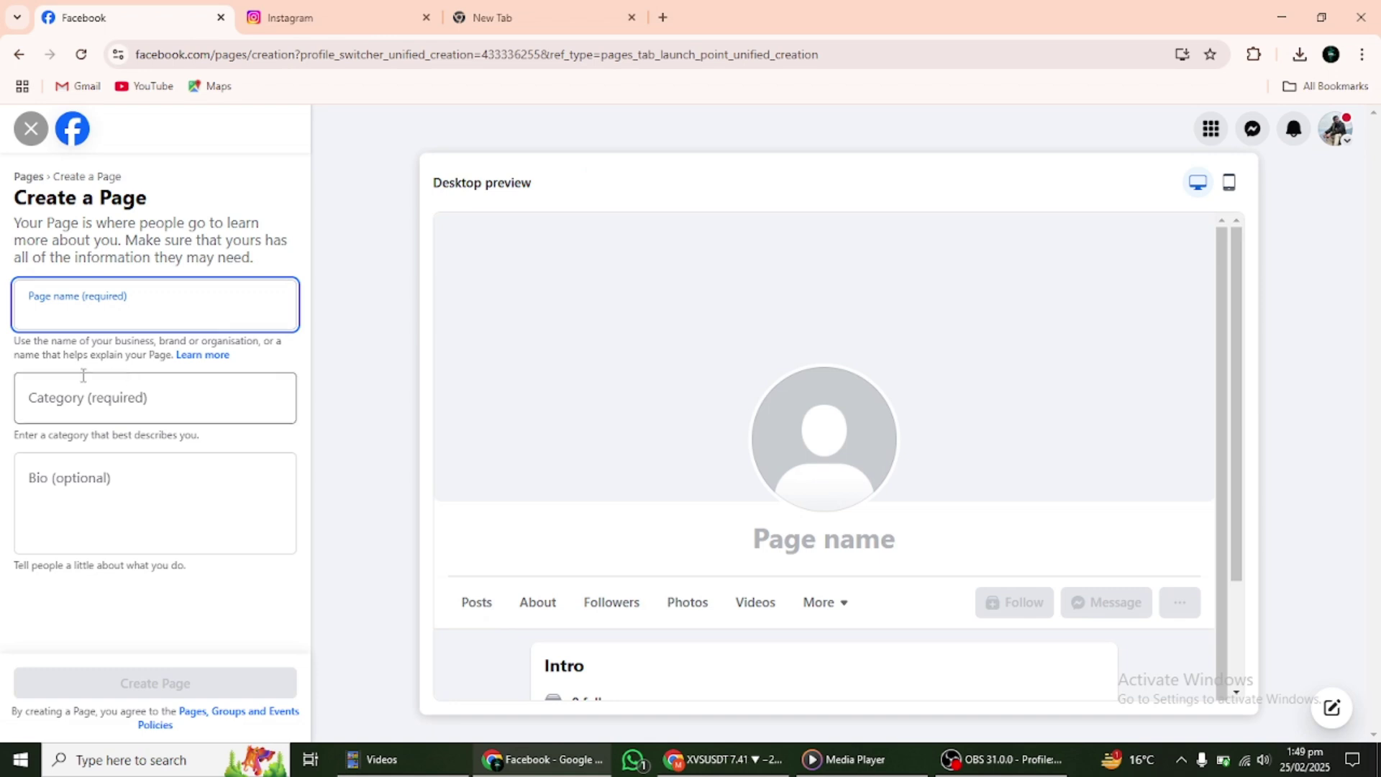
left_click(79, 397)
left_click(71, 524)
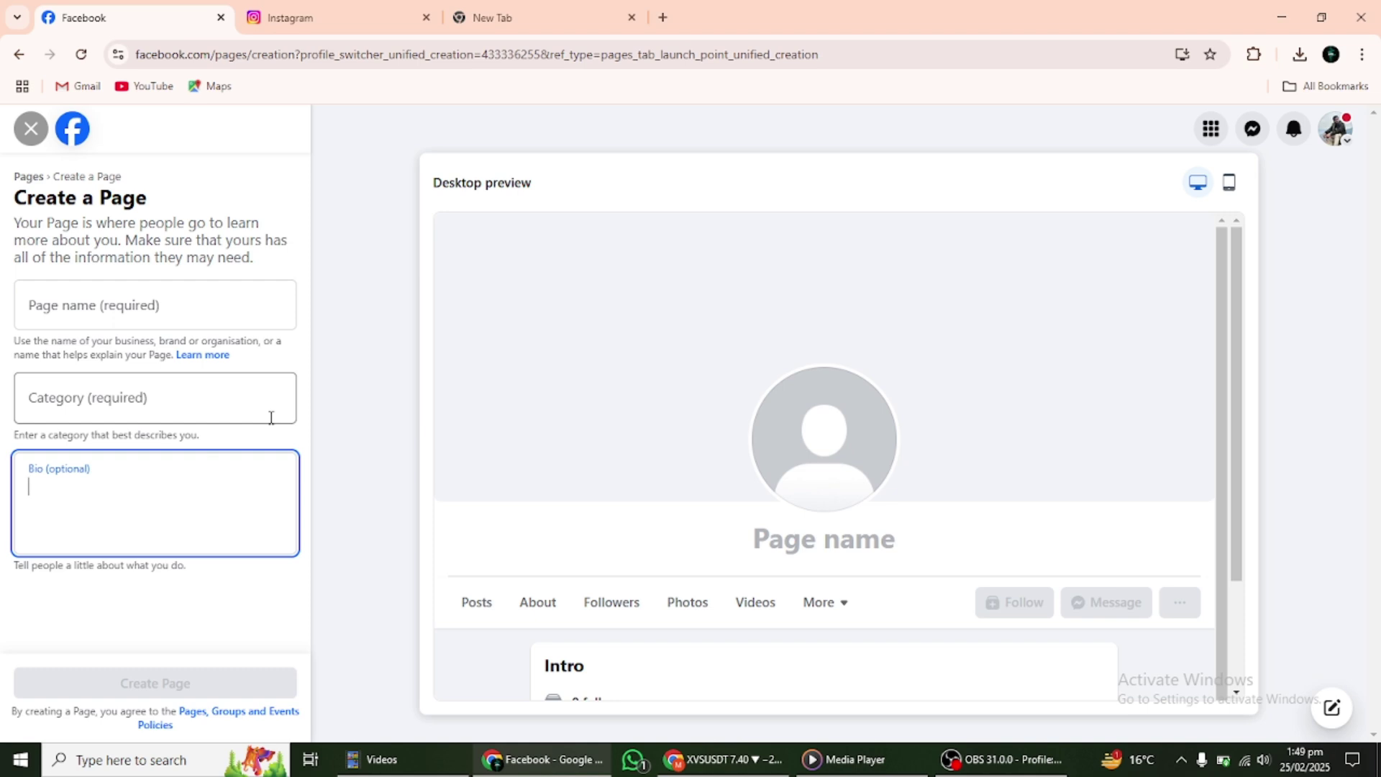
left_click(31, 130)
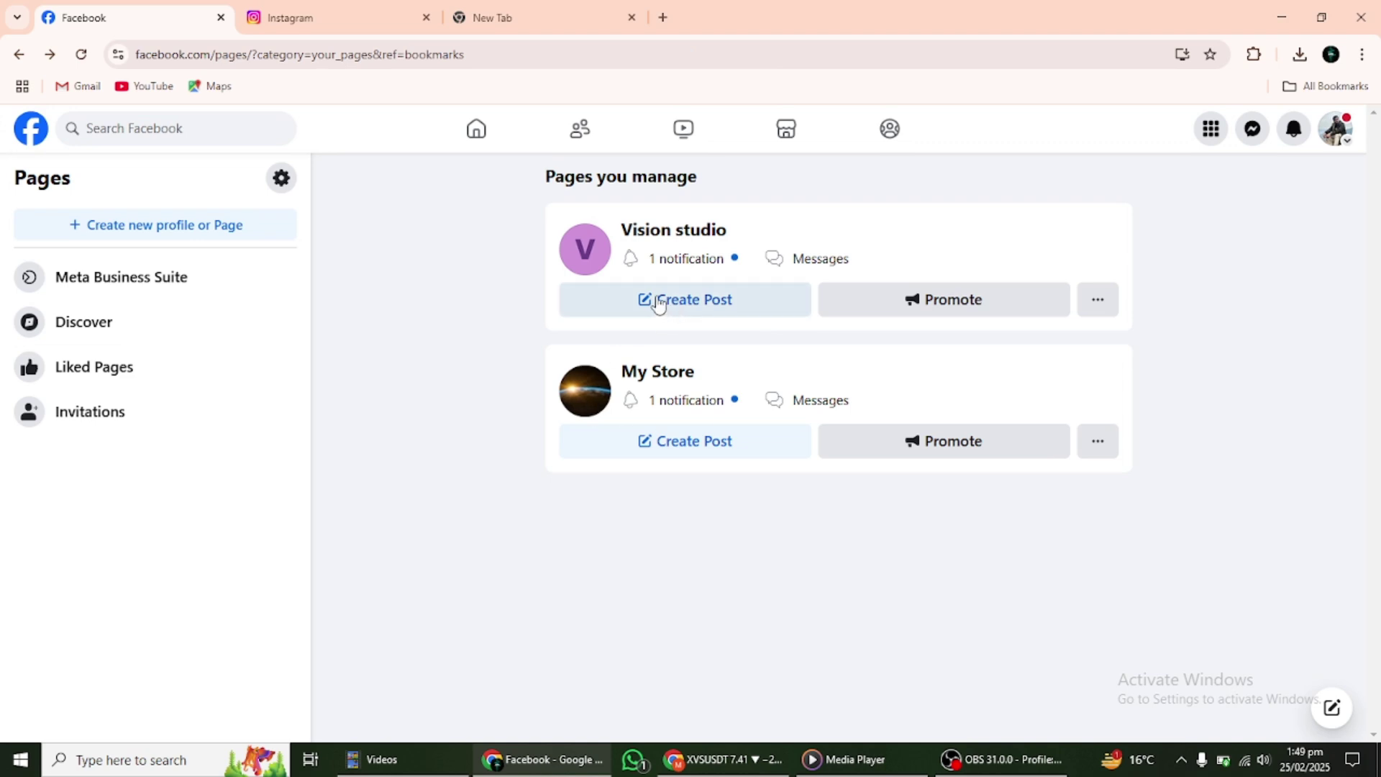
Step: Go to the Vision studio Page and open its Meta Business Suite
left_click(712, 230)
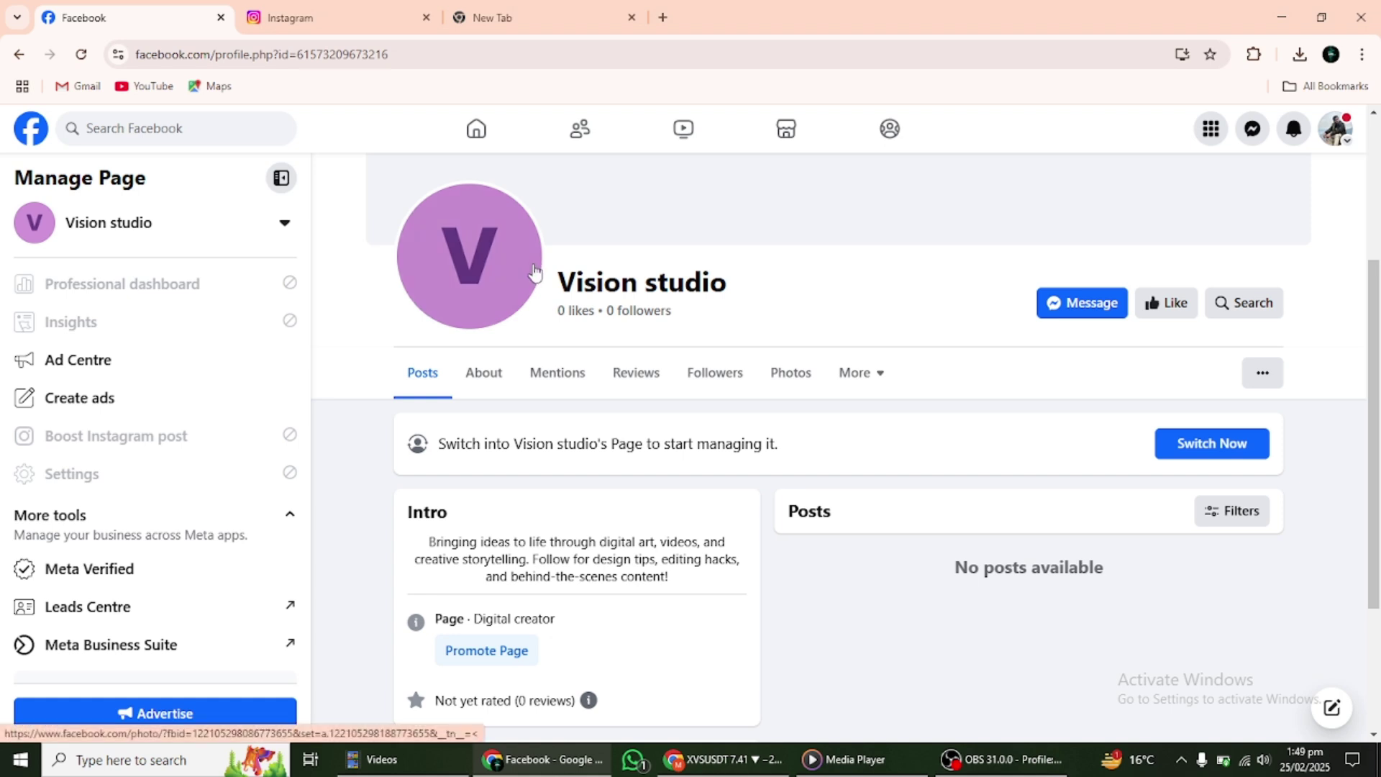
scroll(185, 431, "down", 2)
scroll(183, 430, "up", 2)
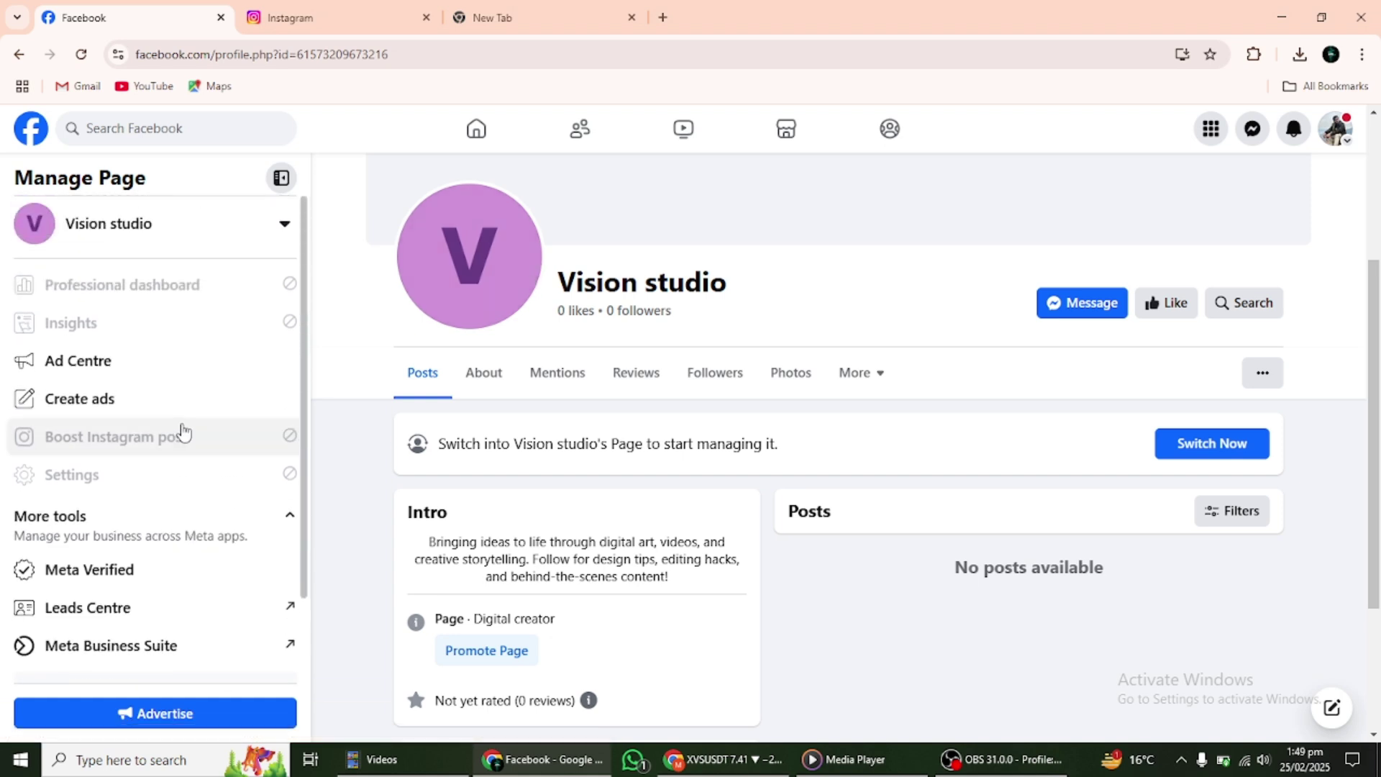
scroll(184, 430, "down", 2)
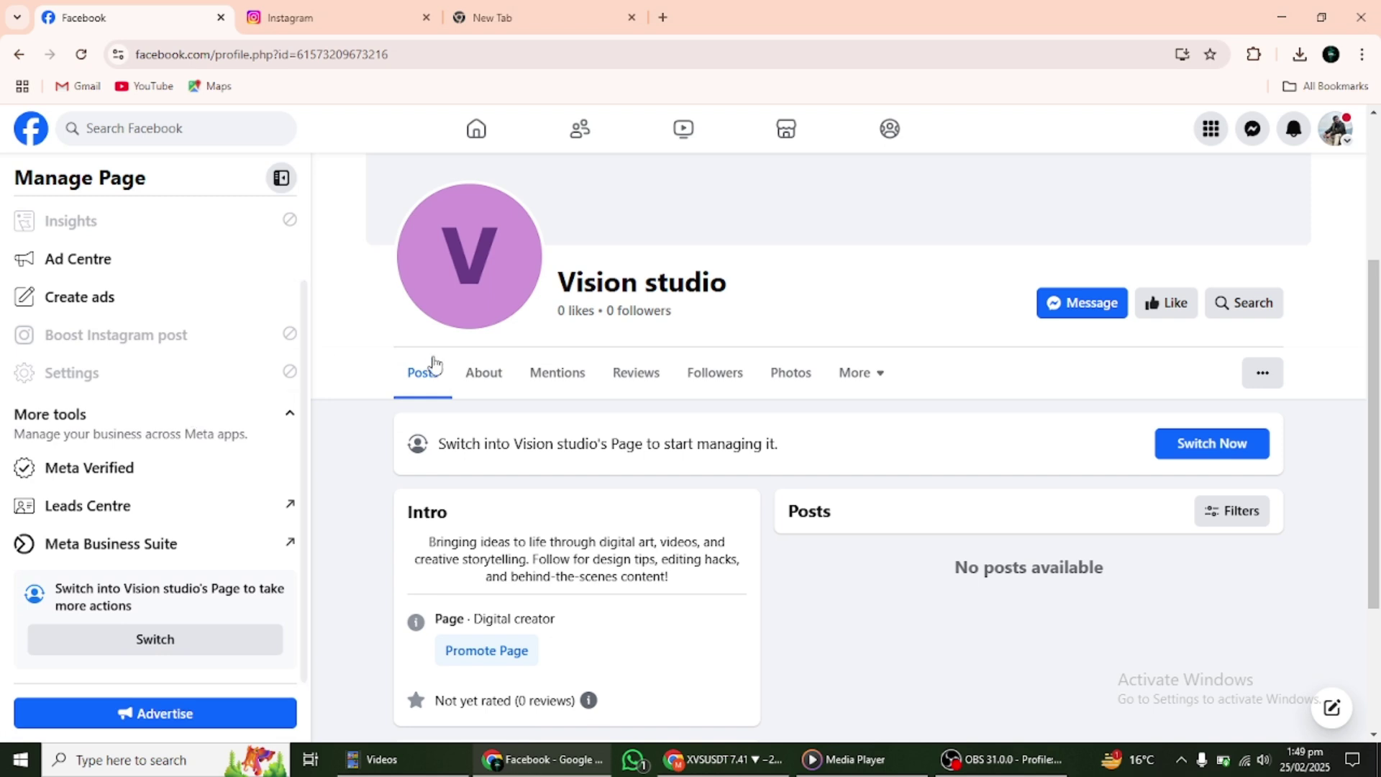
scroll(169, 371, "up", 2)
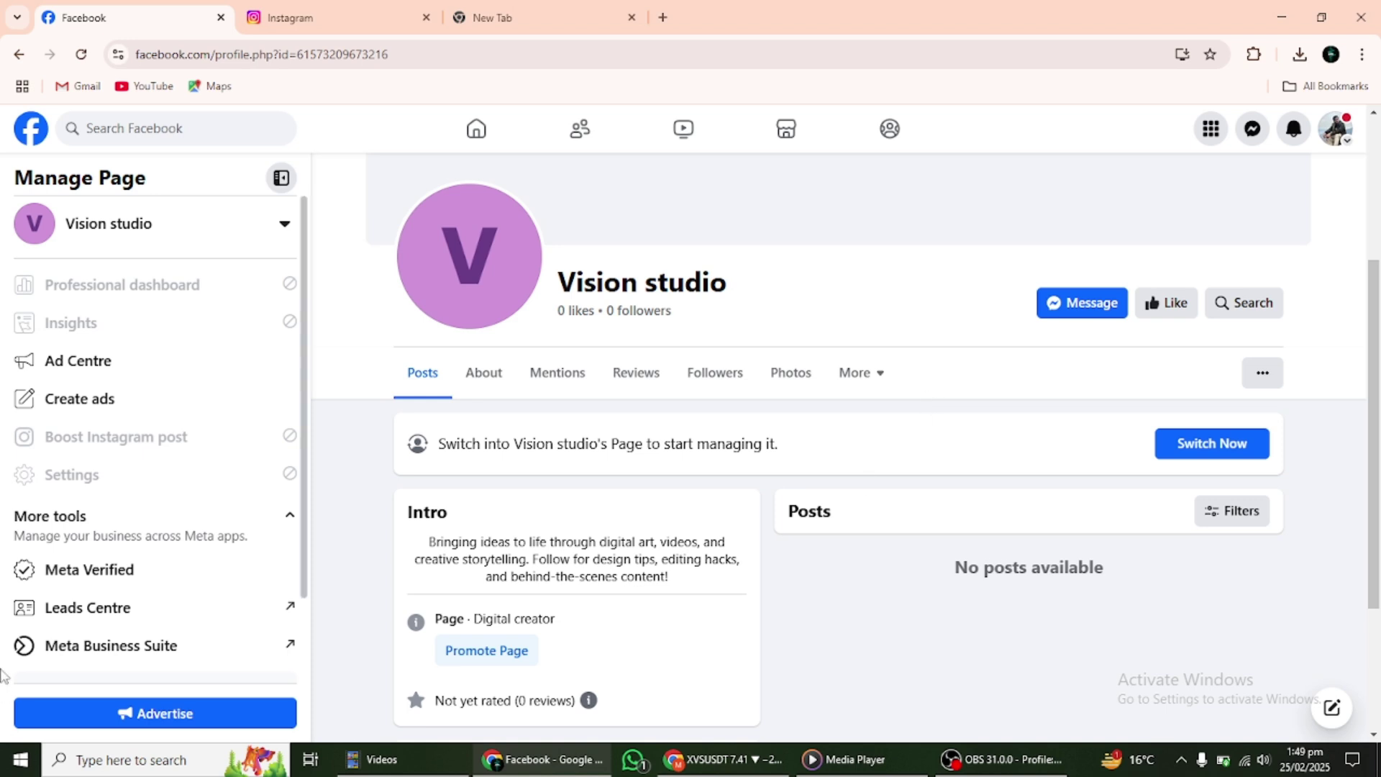
left_click(161, 653)
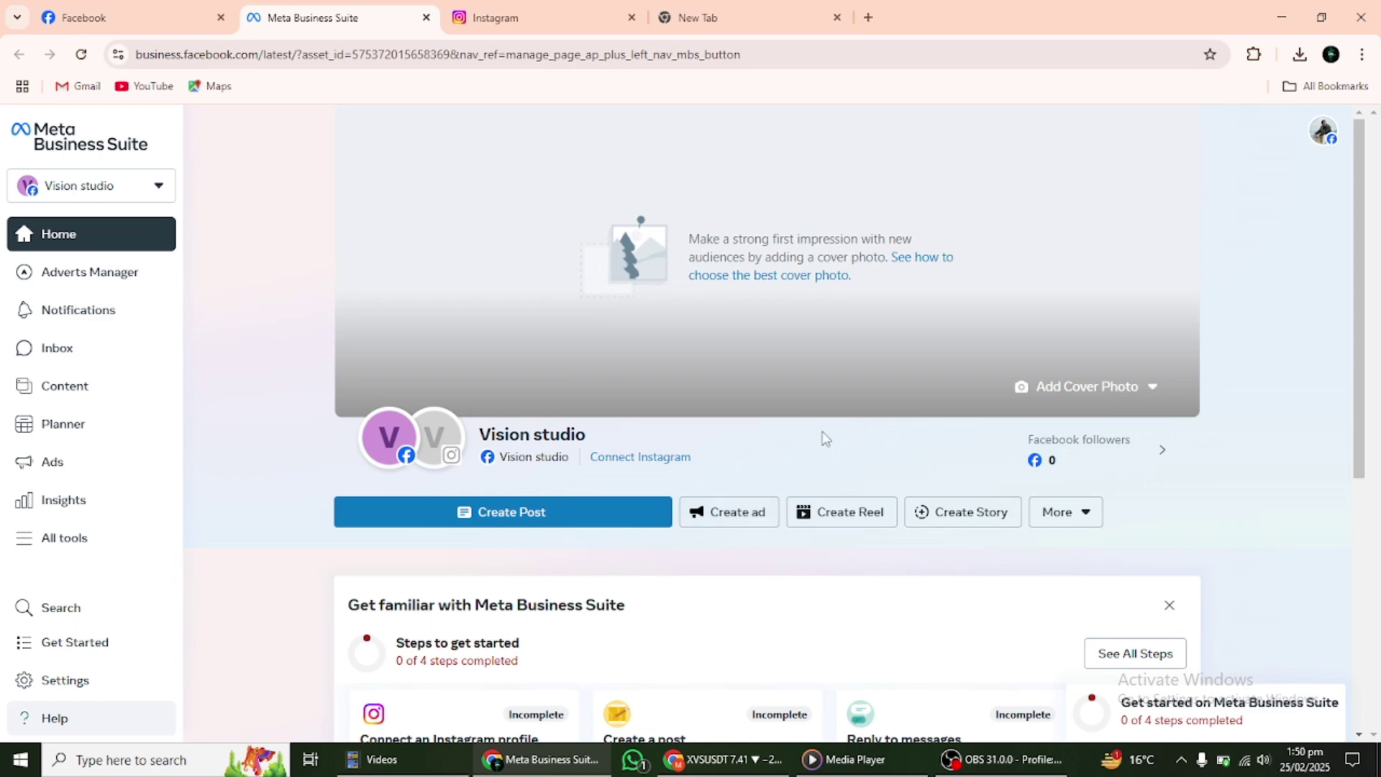
scroll(820, 435, "down", 4)
scroll(820, 435, "up", 4)
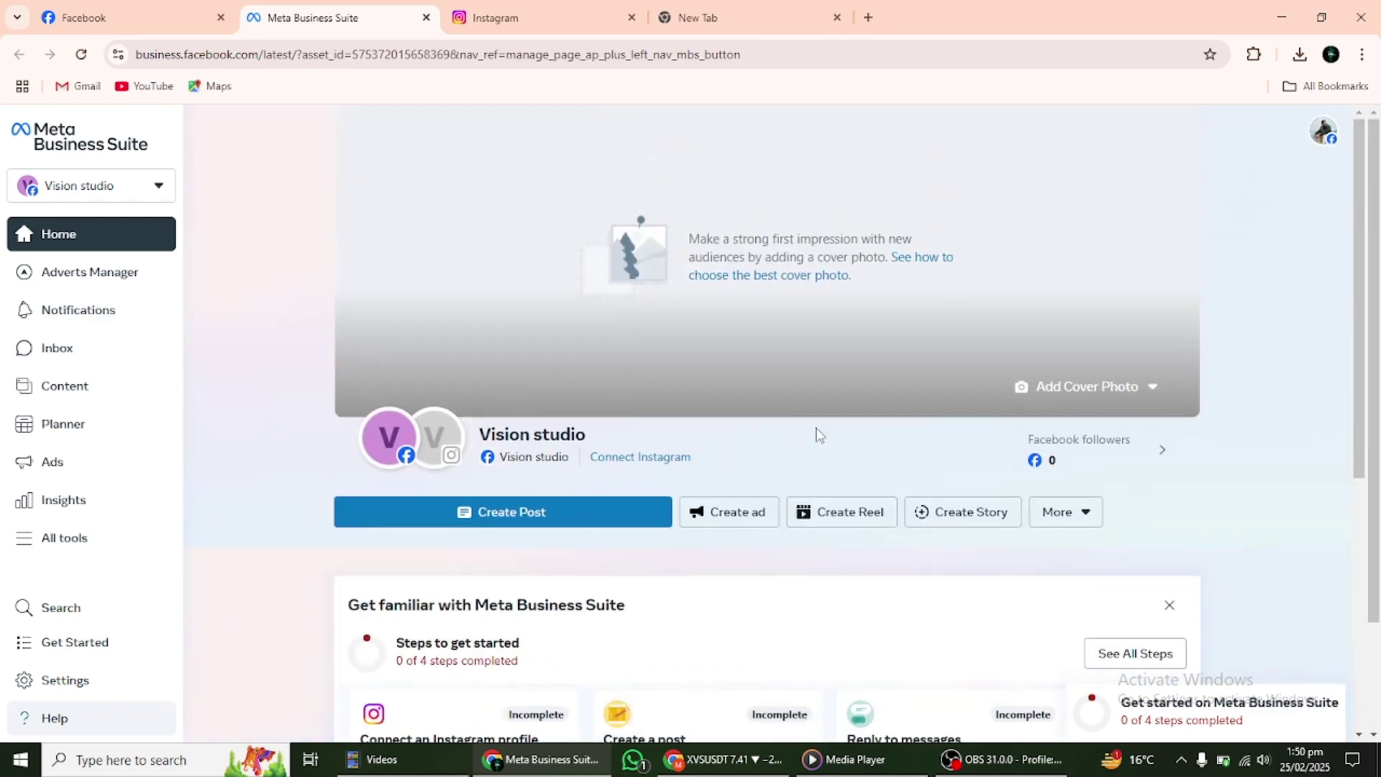
Step: Start connecting Instagram to the Page from the inbox by logging in to an existing account, with access to Instagram messages in Inbox allowed
left_click(50, 351)
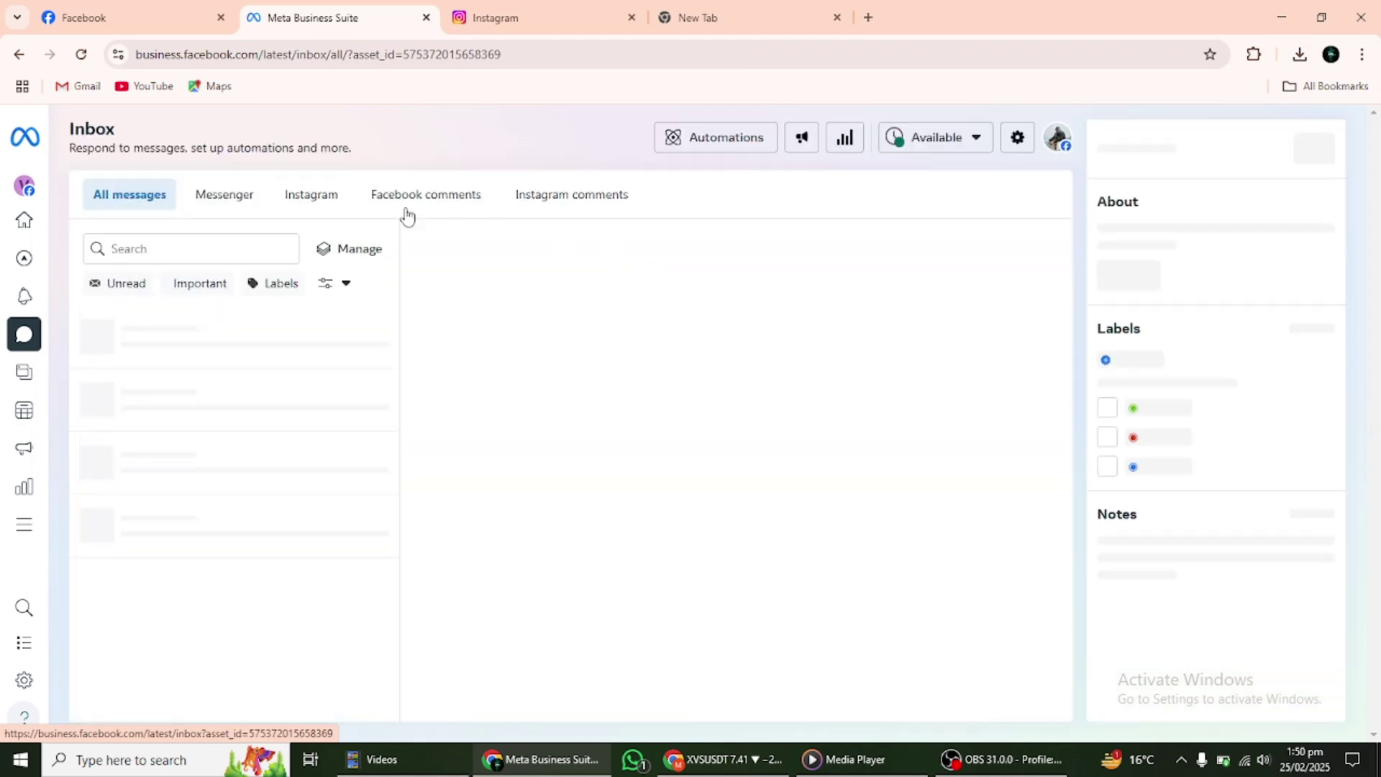
left_click(315, 197)
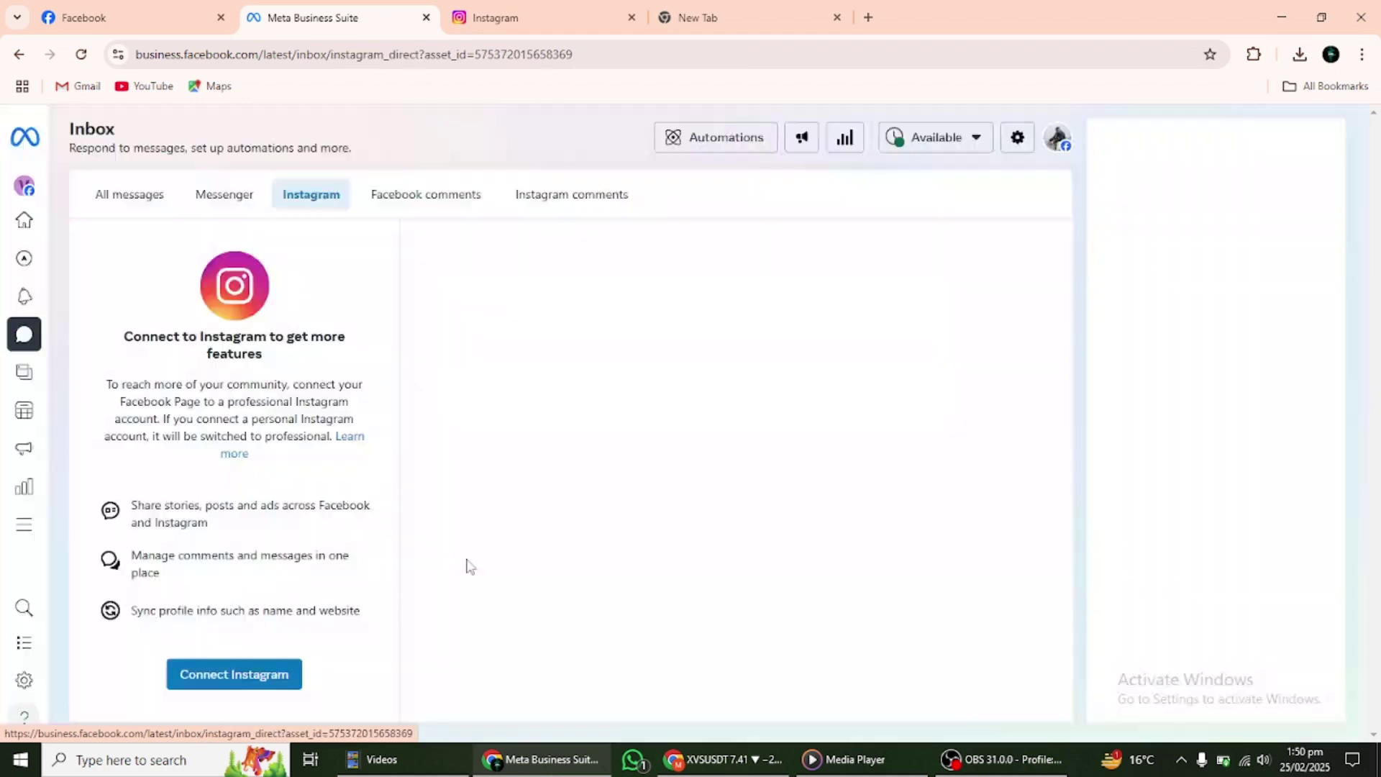
left_click(246, 680)
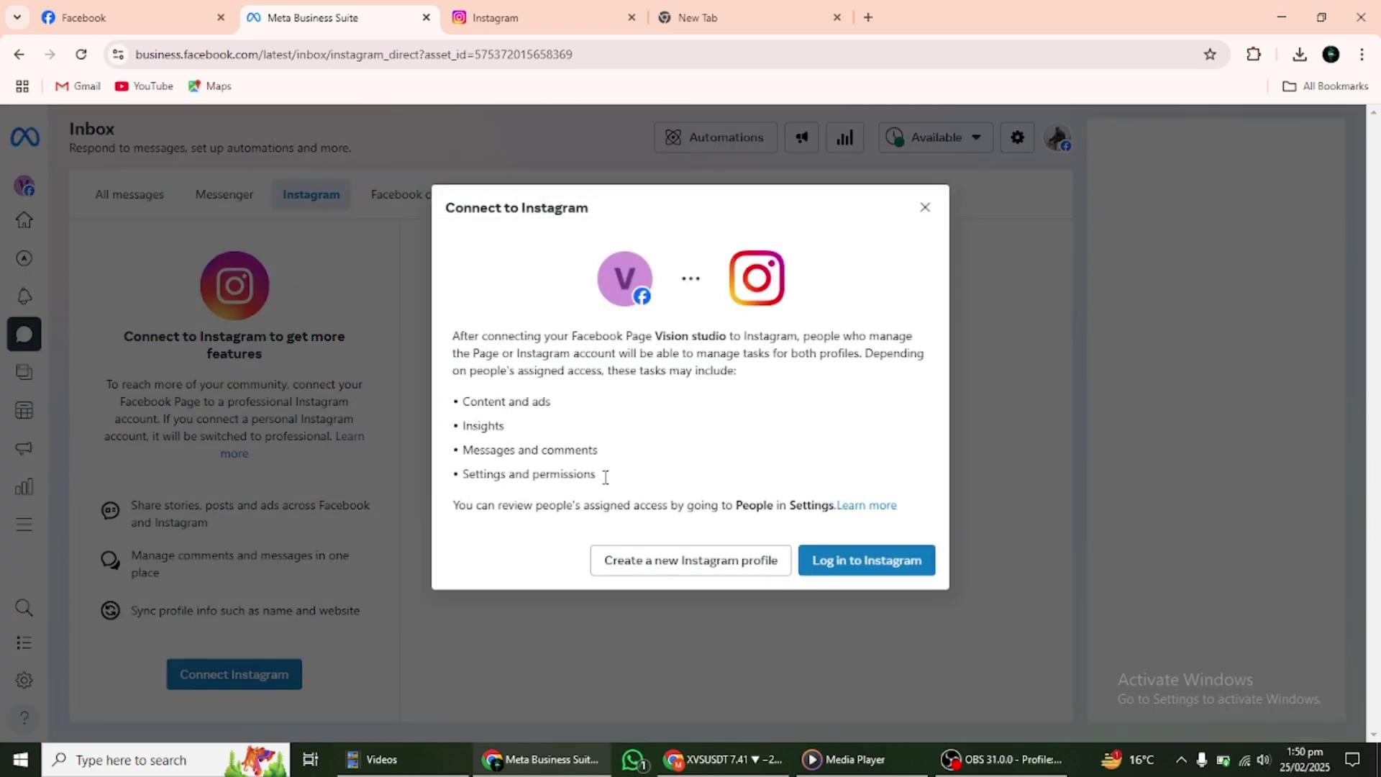
left_click(813, 560)
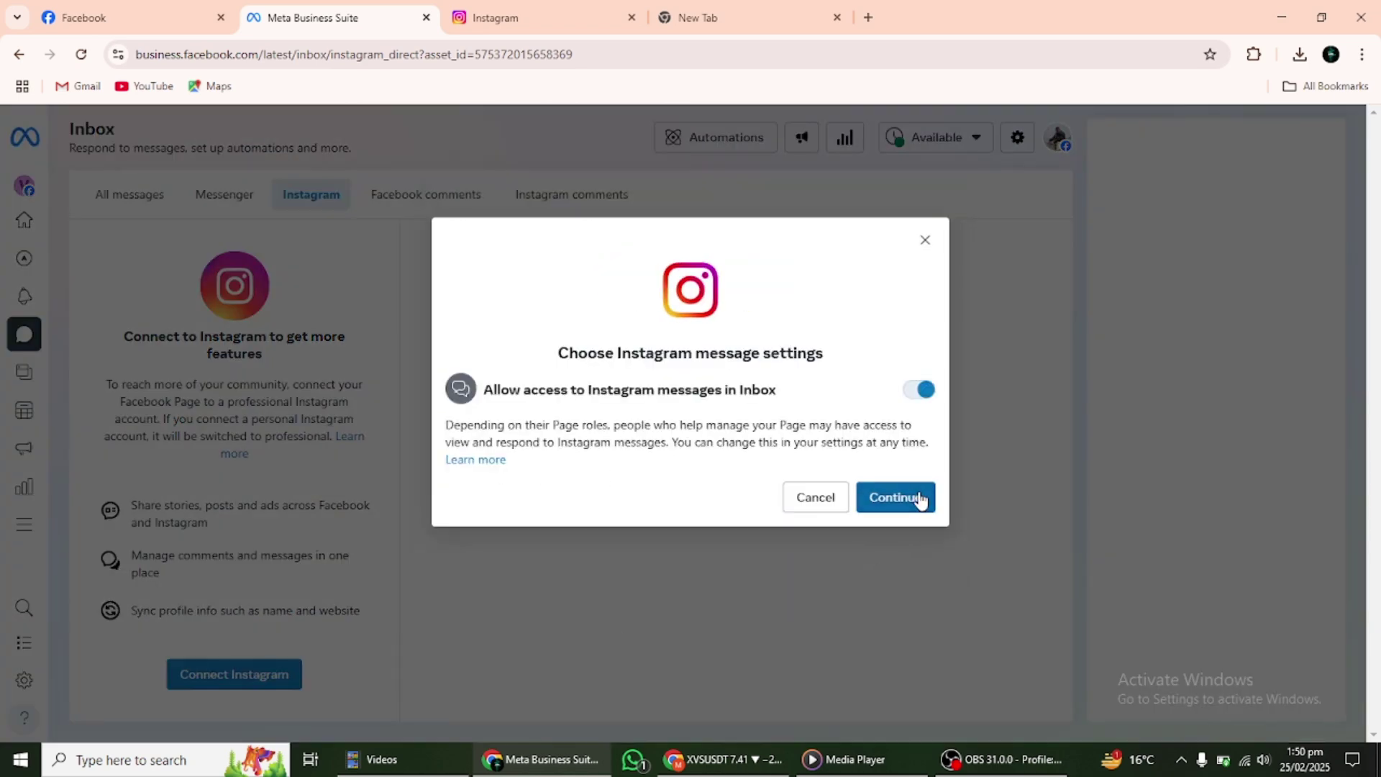
left_click(895, 497)
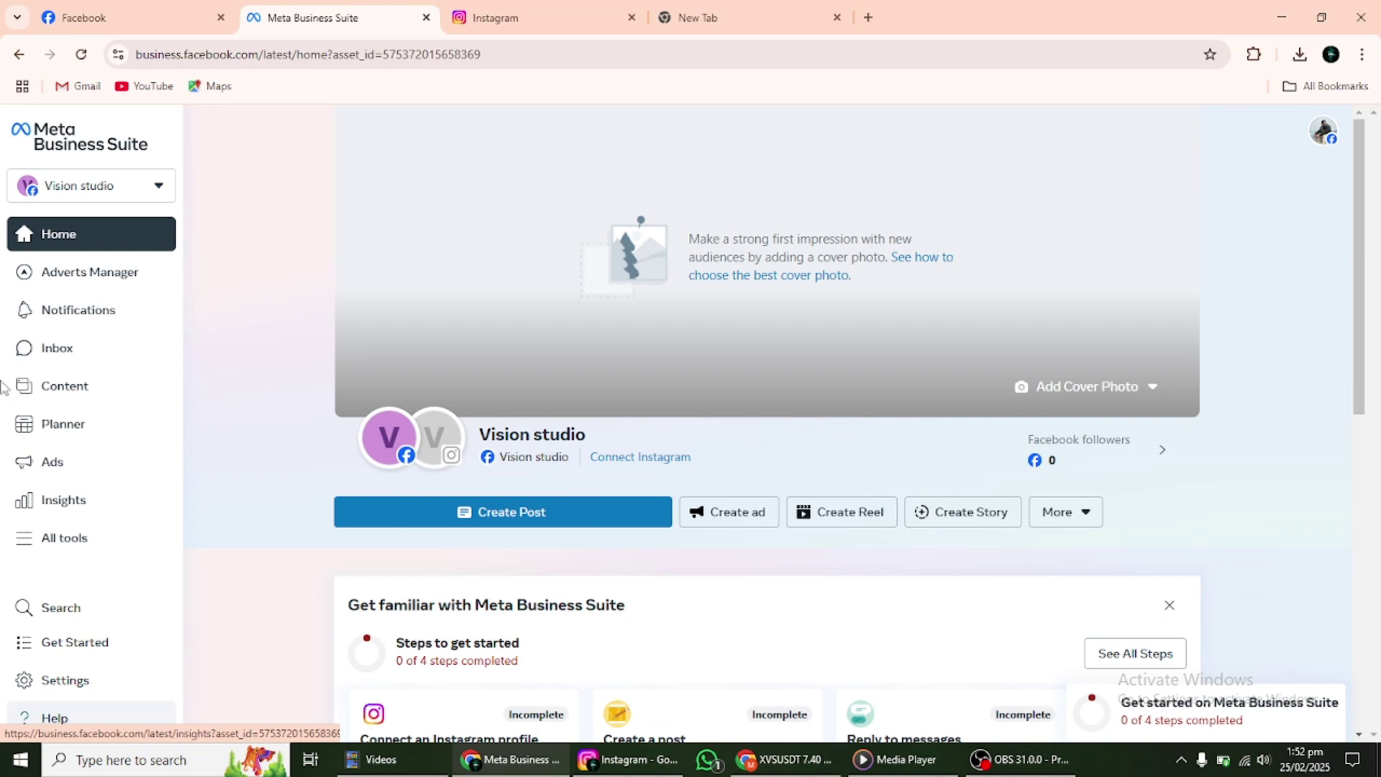
scroll(284, 284, "down", 2)
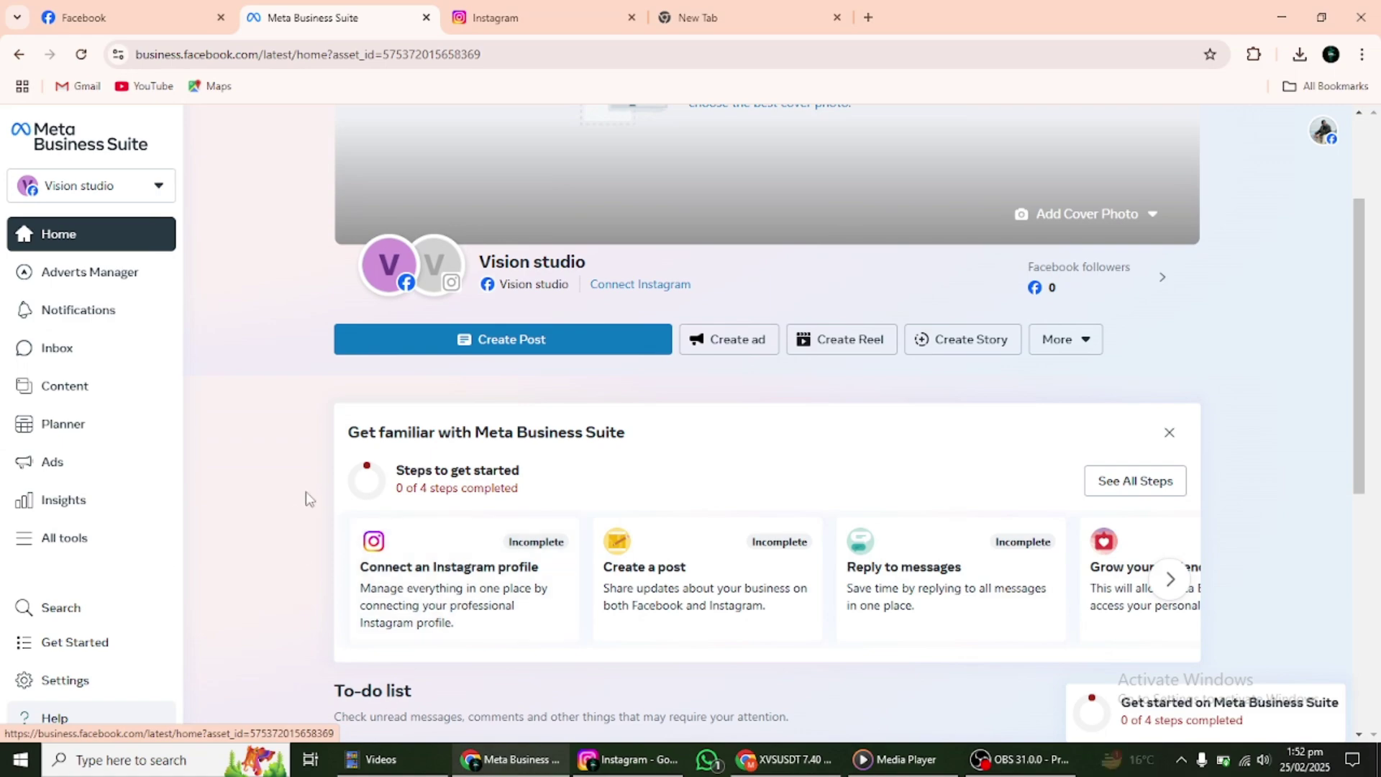
scroll(306, 495, "up", 2)
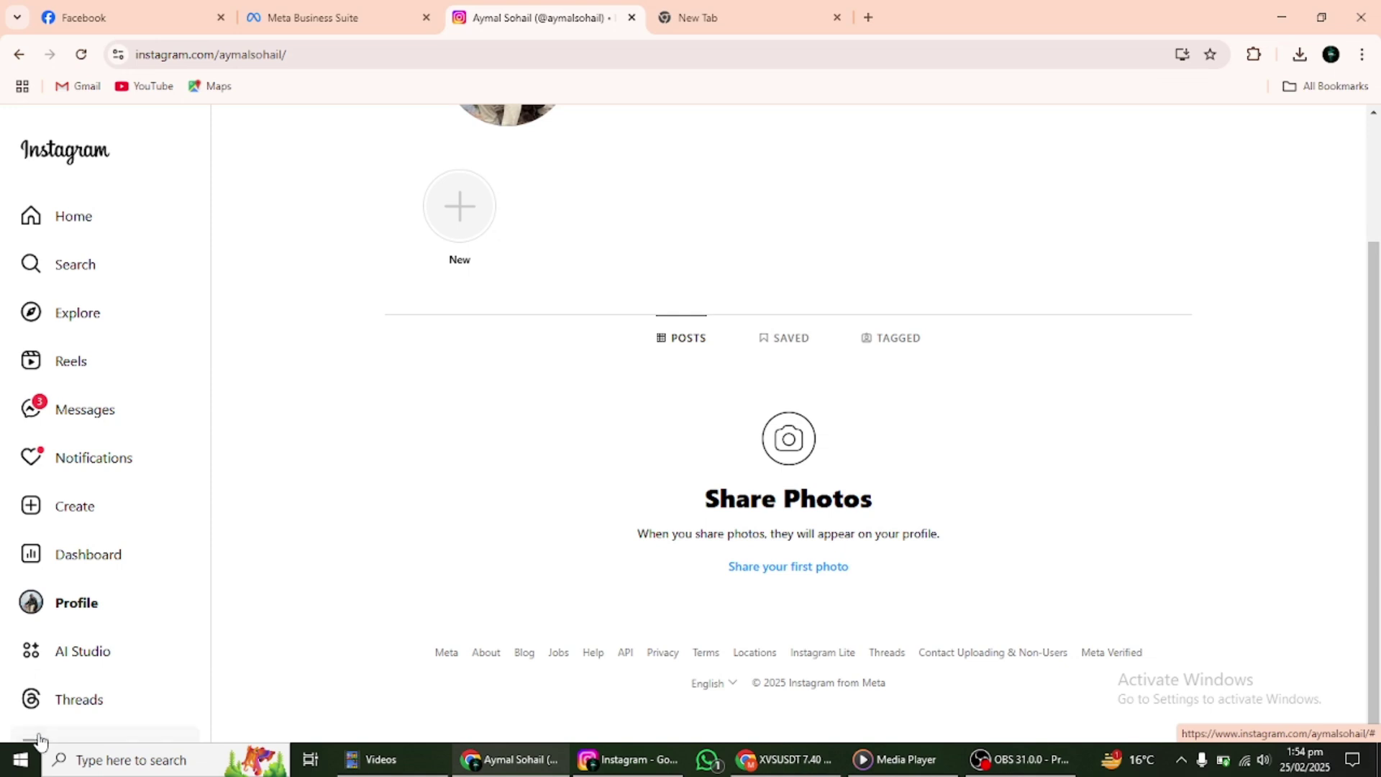
Step: Open the Instagram account settings and review the professional account's category, business information and contact options
left_click(40, 741)
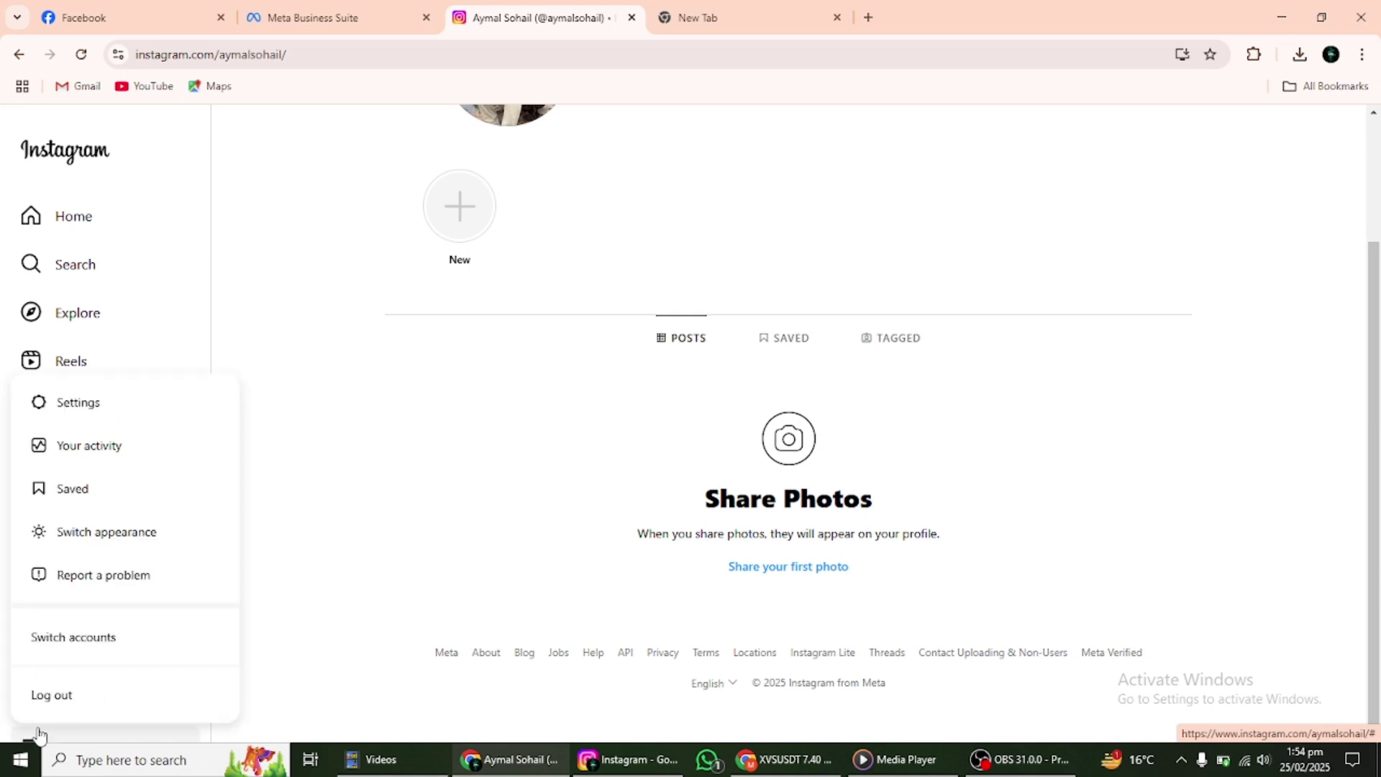
left_click(56, 401)
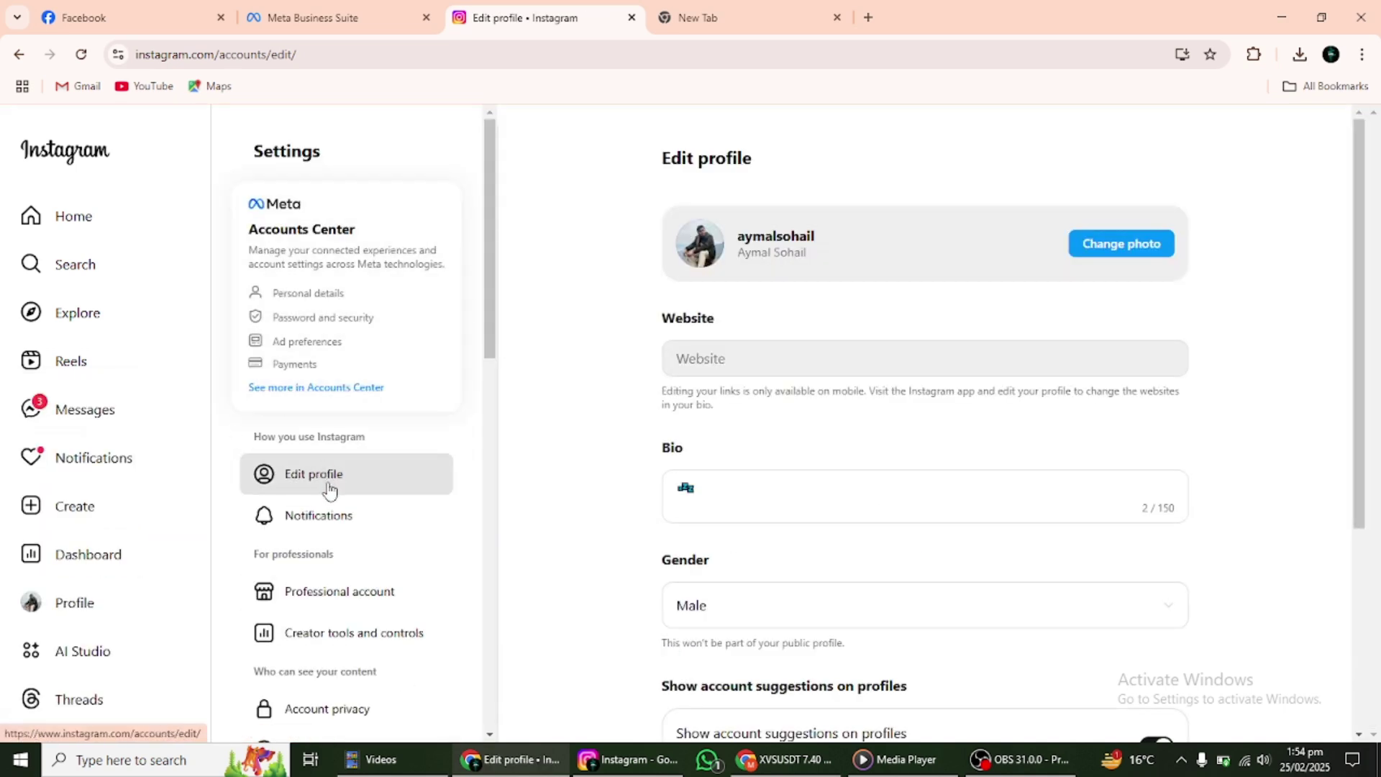
scroll(327, 484, "down", 3)
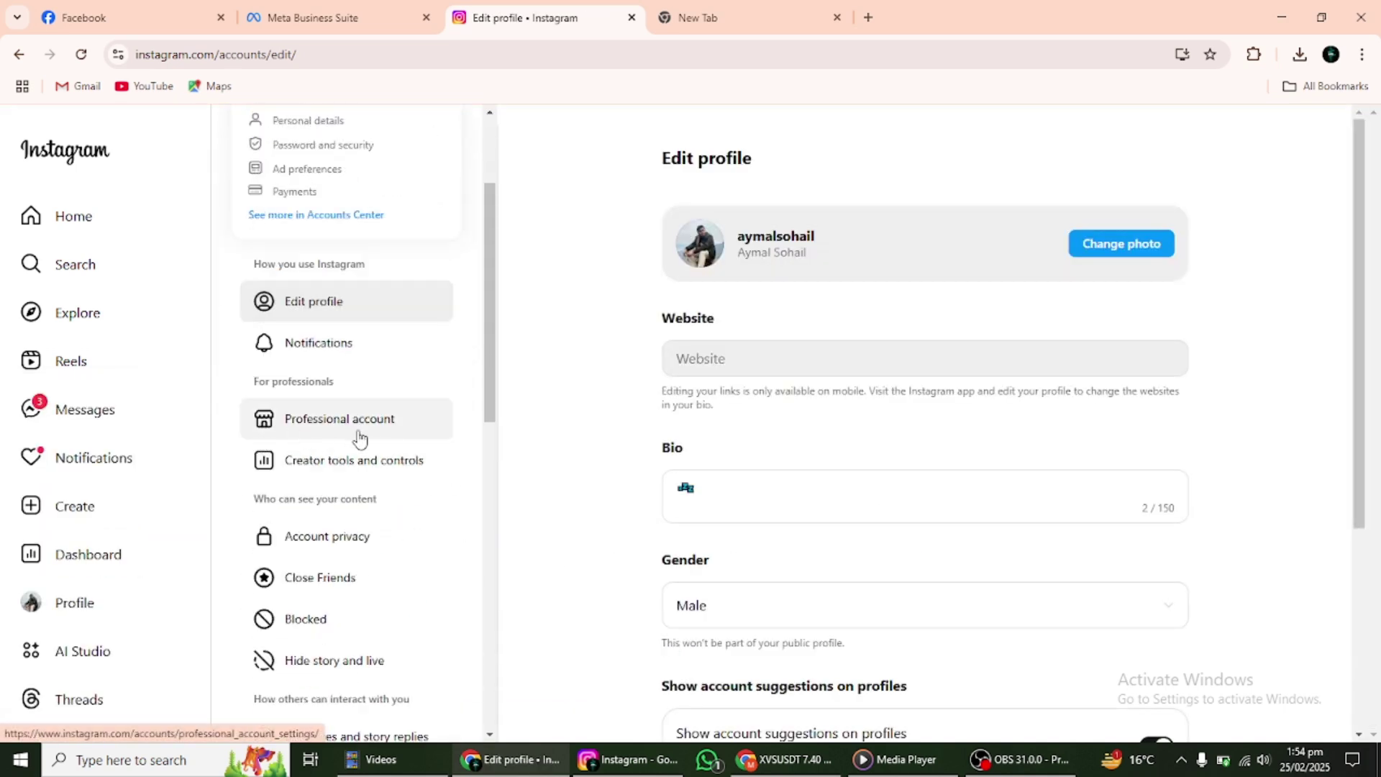
left_click(323, 423)
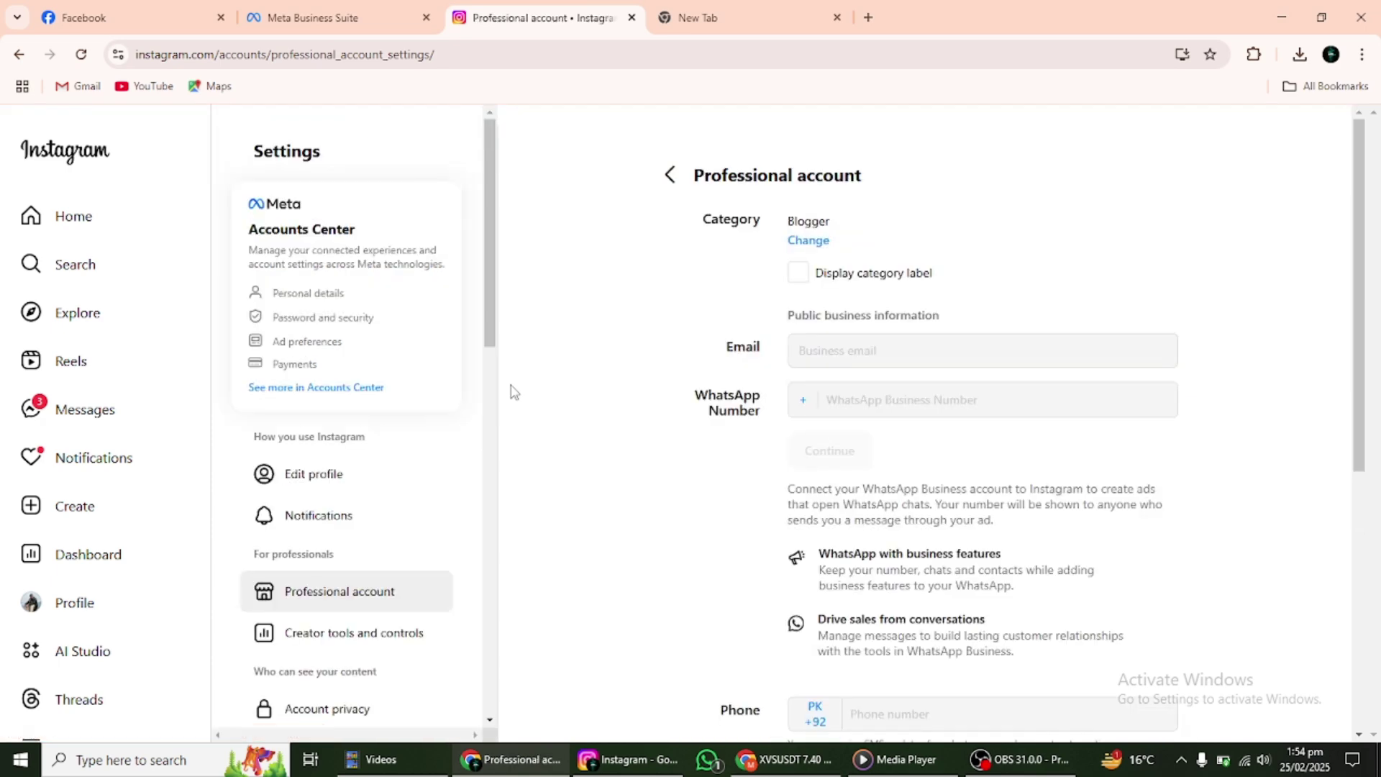
scroll(744, 423, "down", 5)
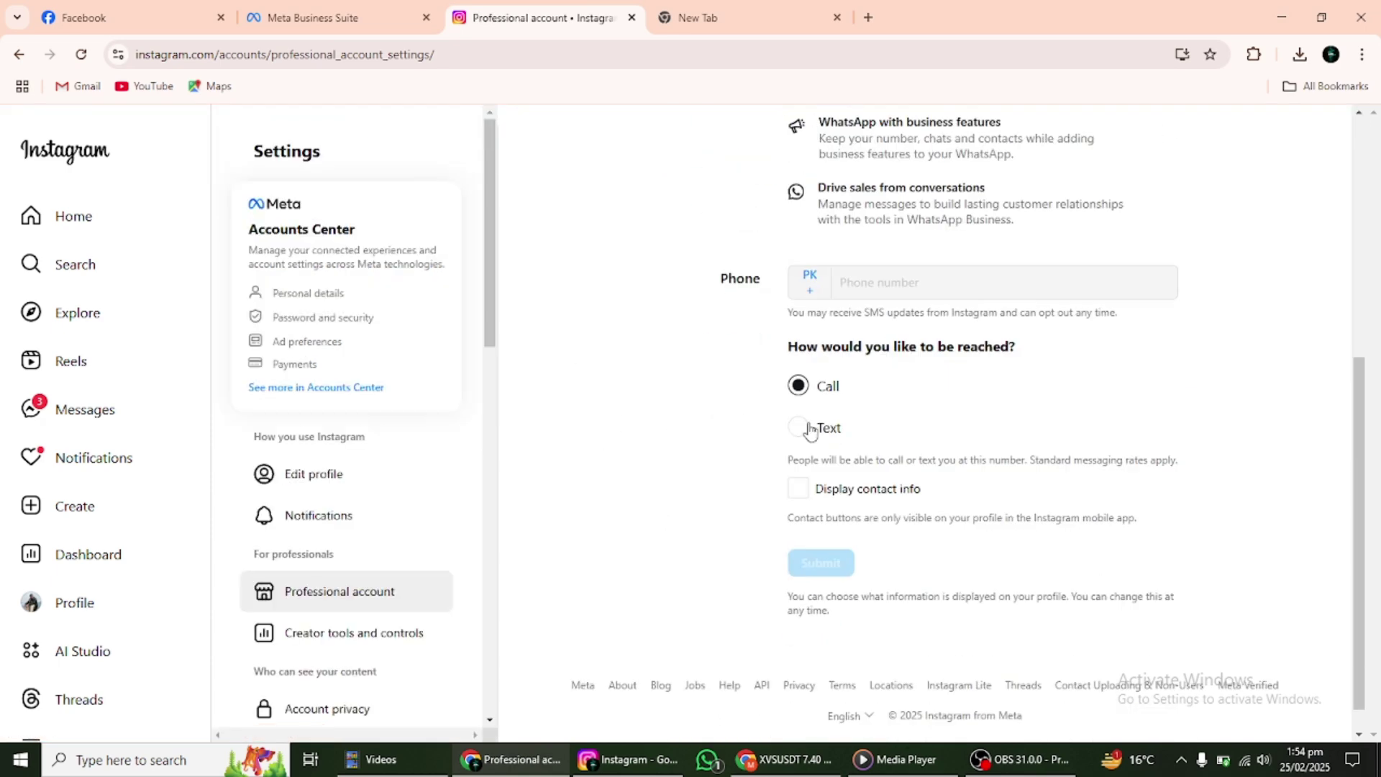
scroll(817, 431, "up", 6)
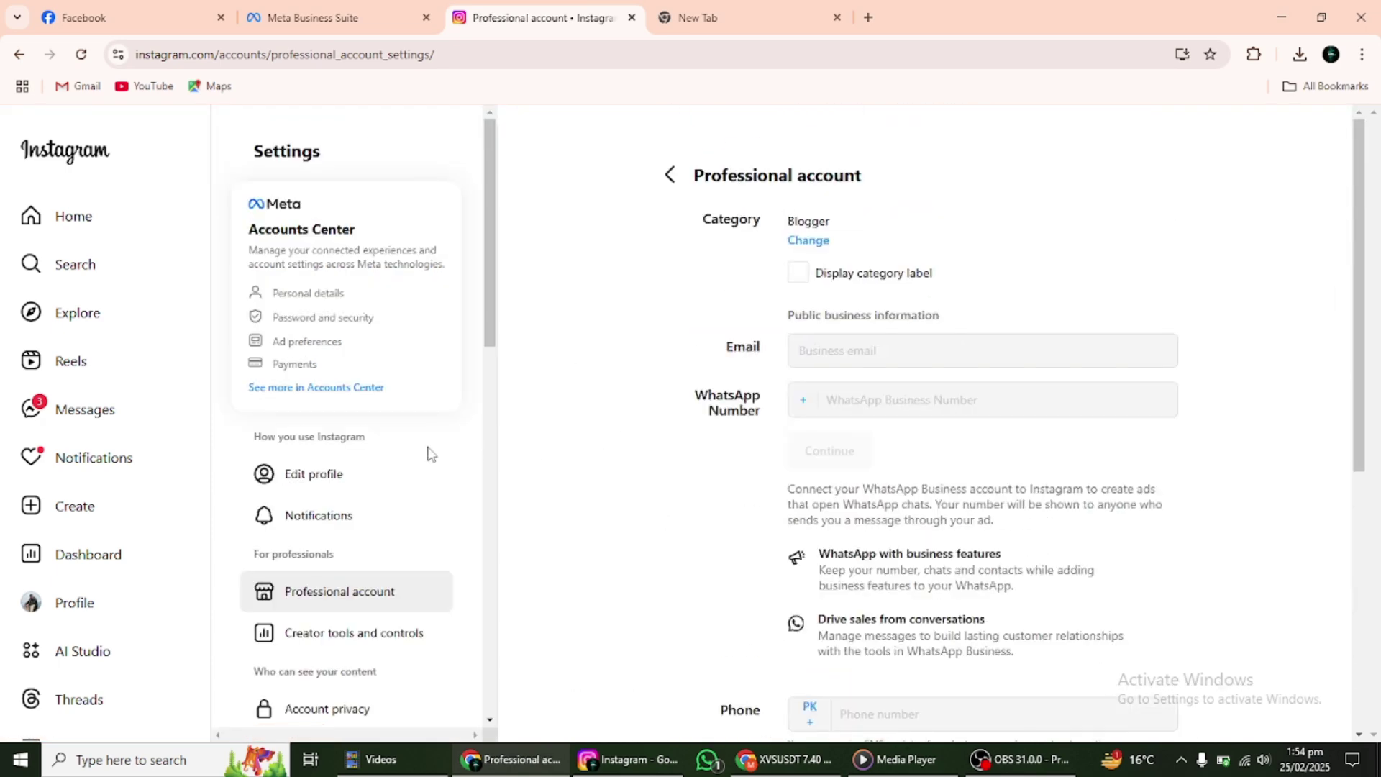
Step: Convert the Instagram profile from a creator account to a business account through the creator tools and controls
left_click(320, 633)
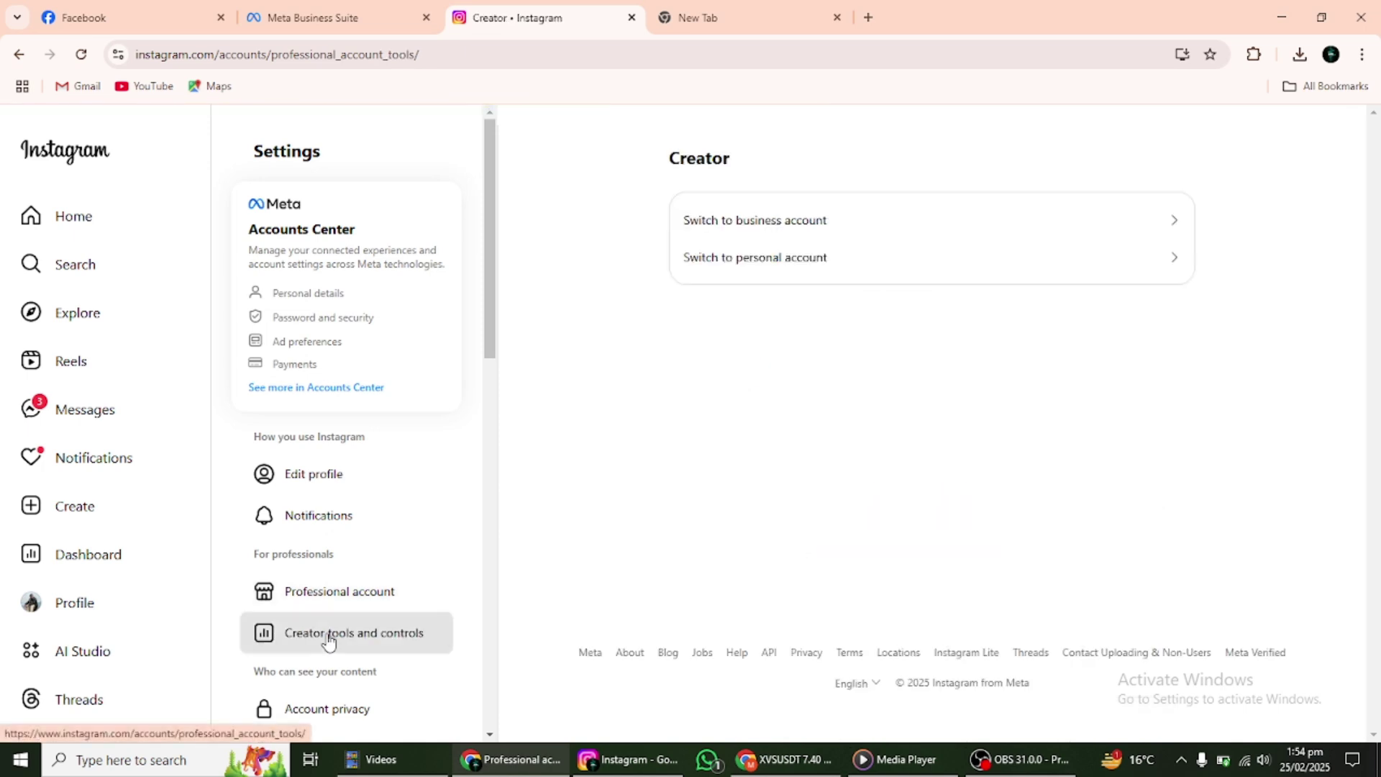
left_click(822, 222)
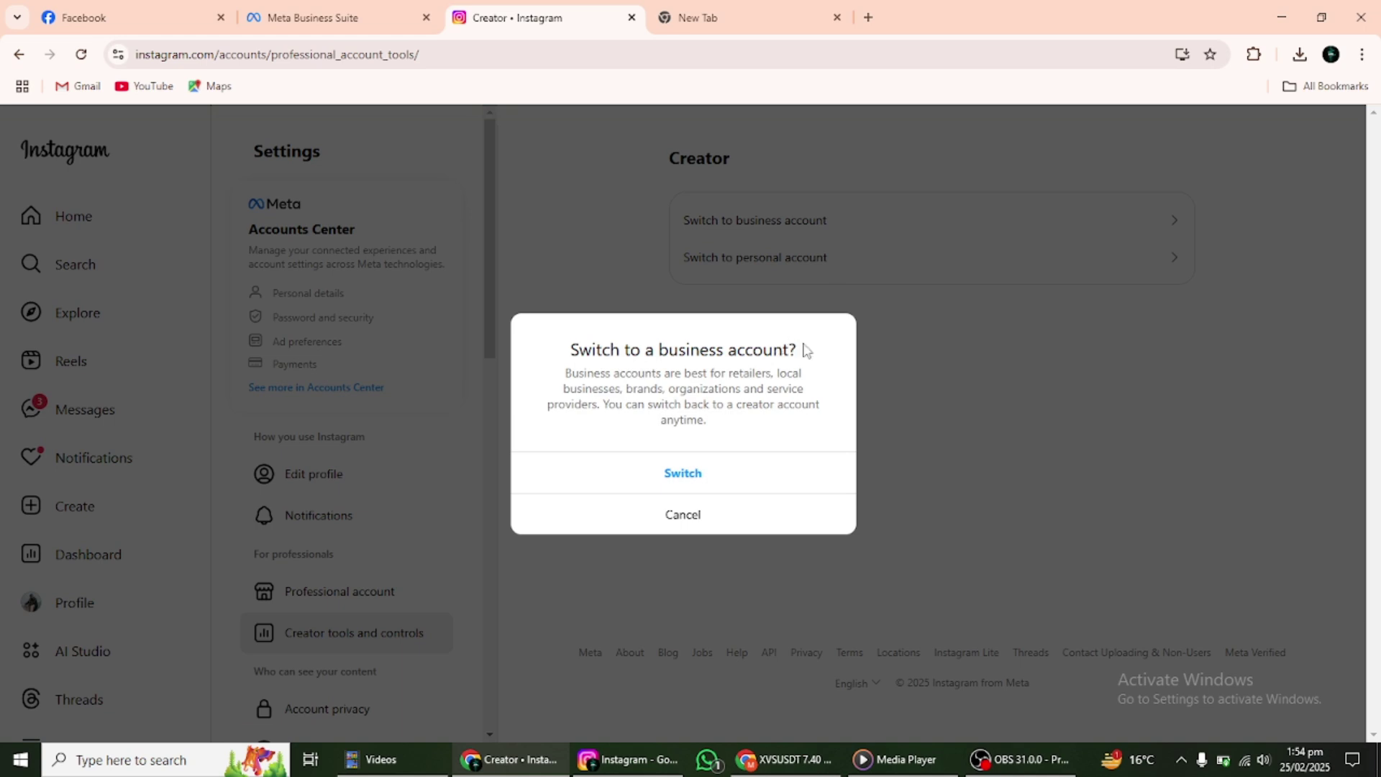
left_click_drag(807, 350, 536, 352)
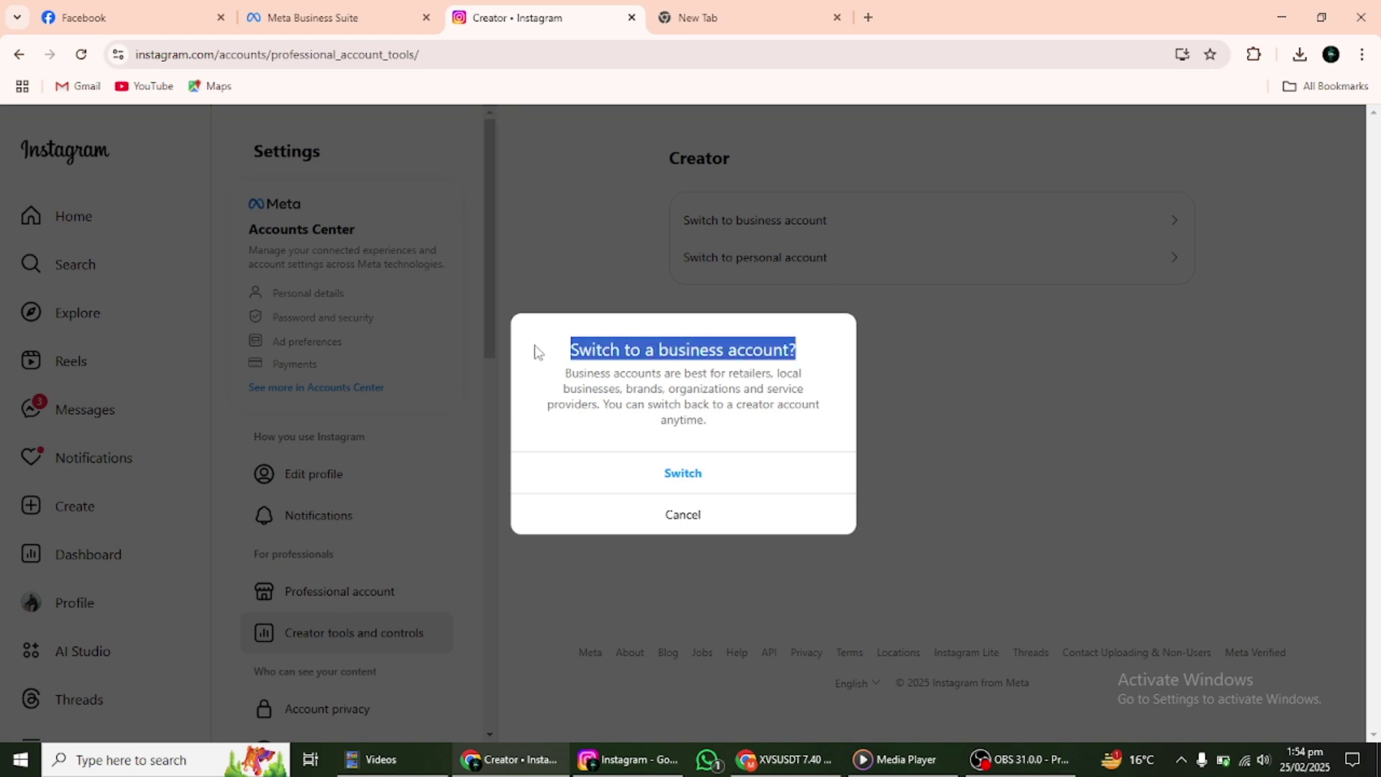
left_click(691, 481)
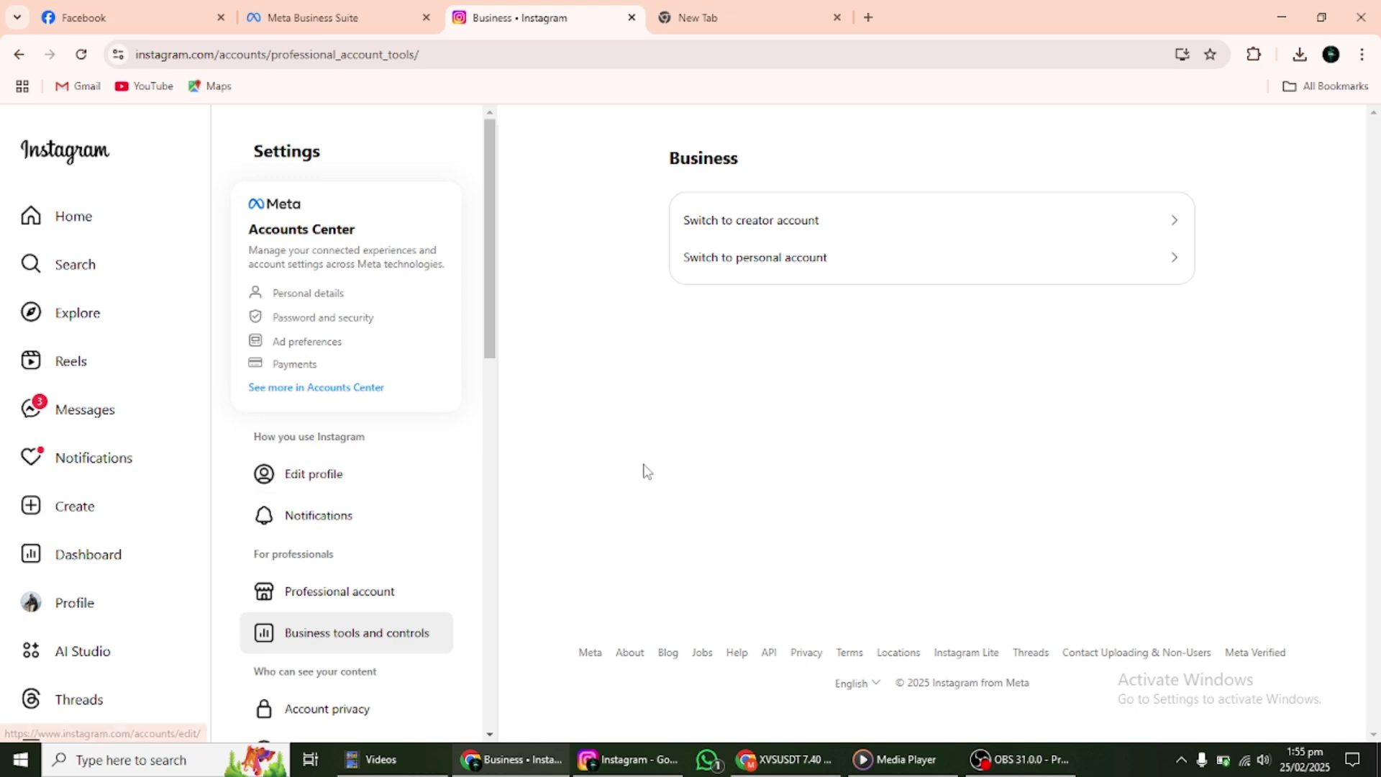
scroll(439, 531, "down", 7)
scroll(443, 521, "up", 2)
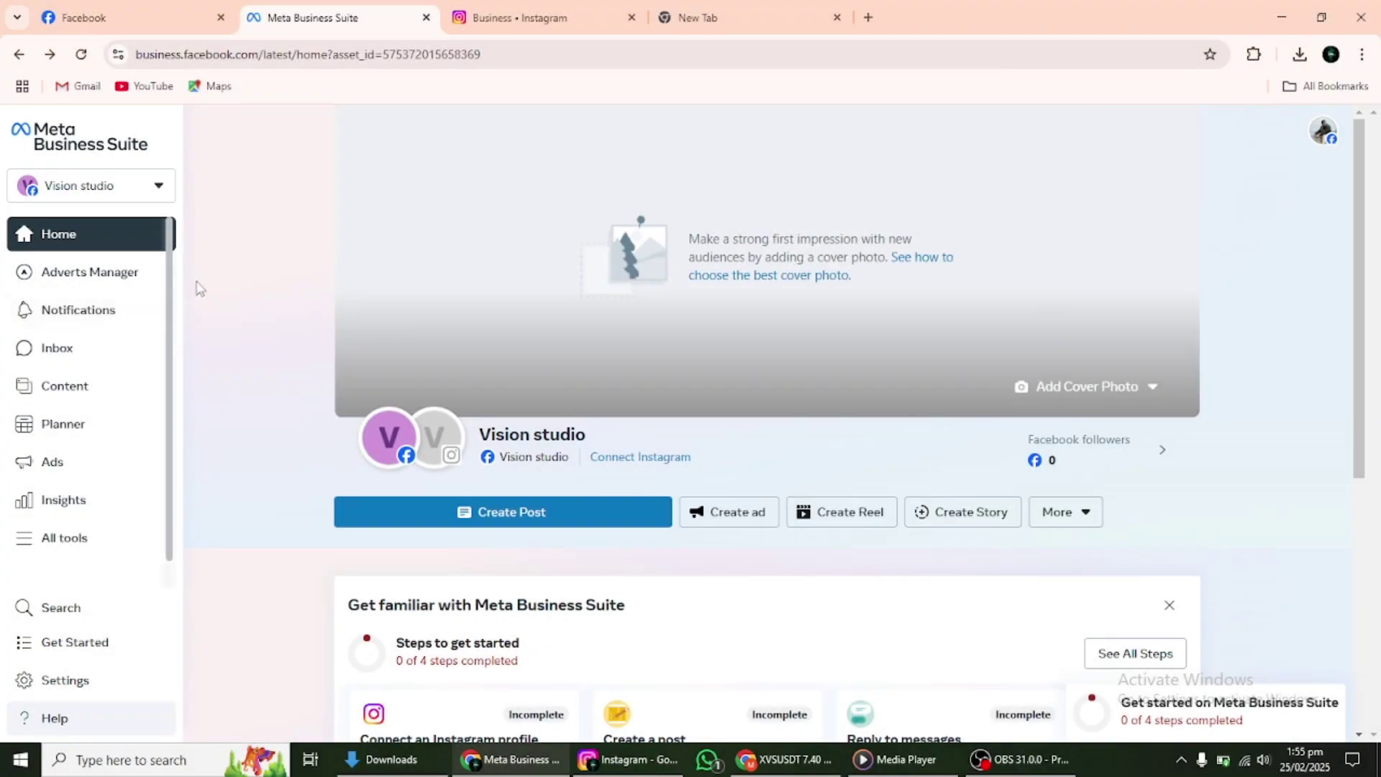
Step: Open Commerce Manager from Meta Business Suite and review its guidance on adding products and running catalogue ads
left_click(62, 538)
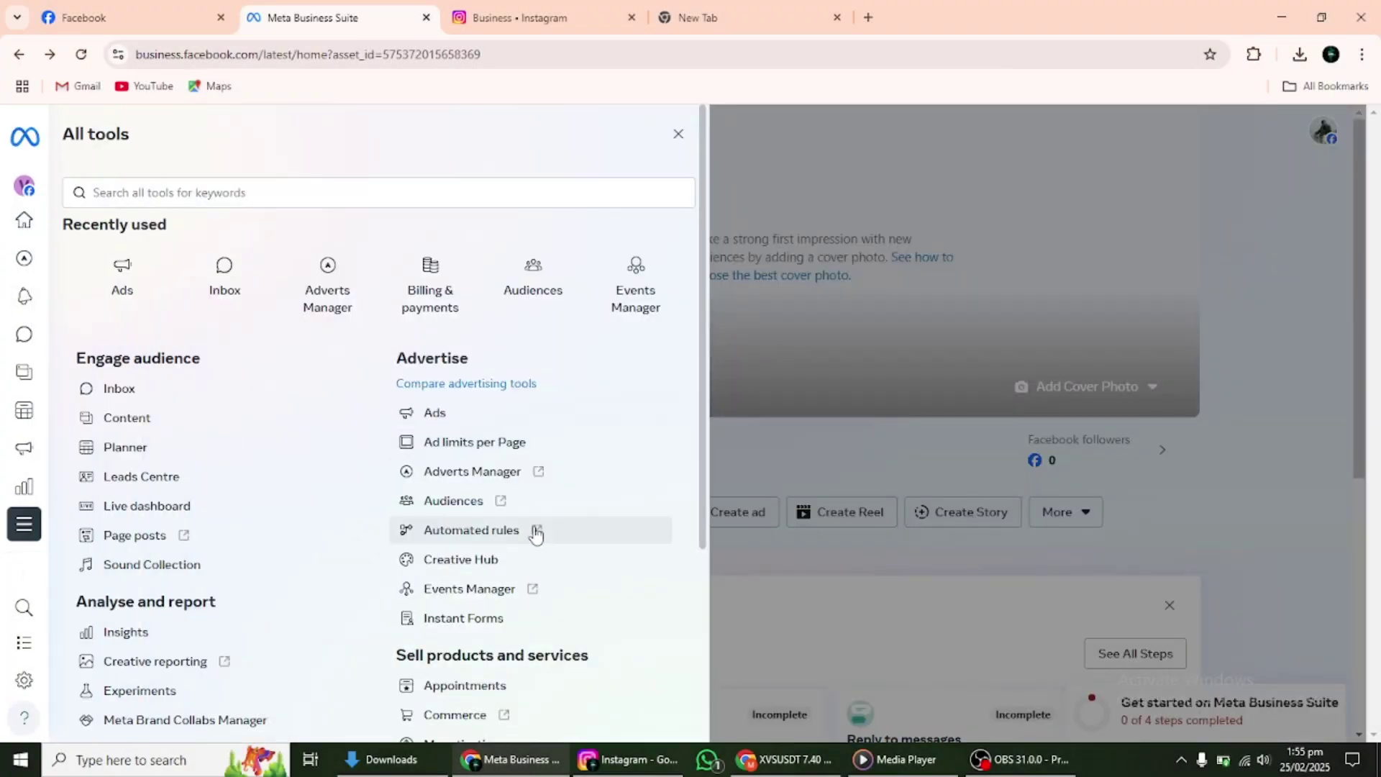
scroll(534, 568, "down", 3)
left_click(486, 439)
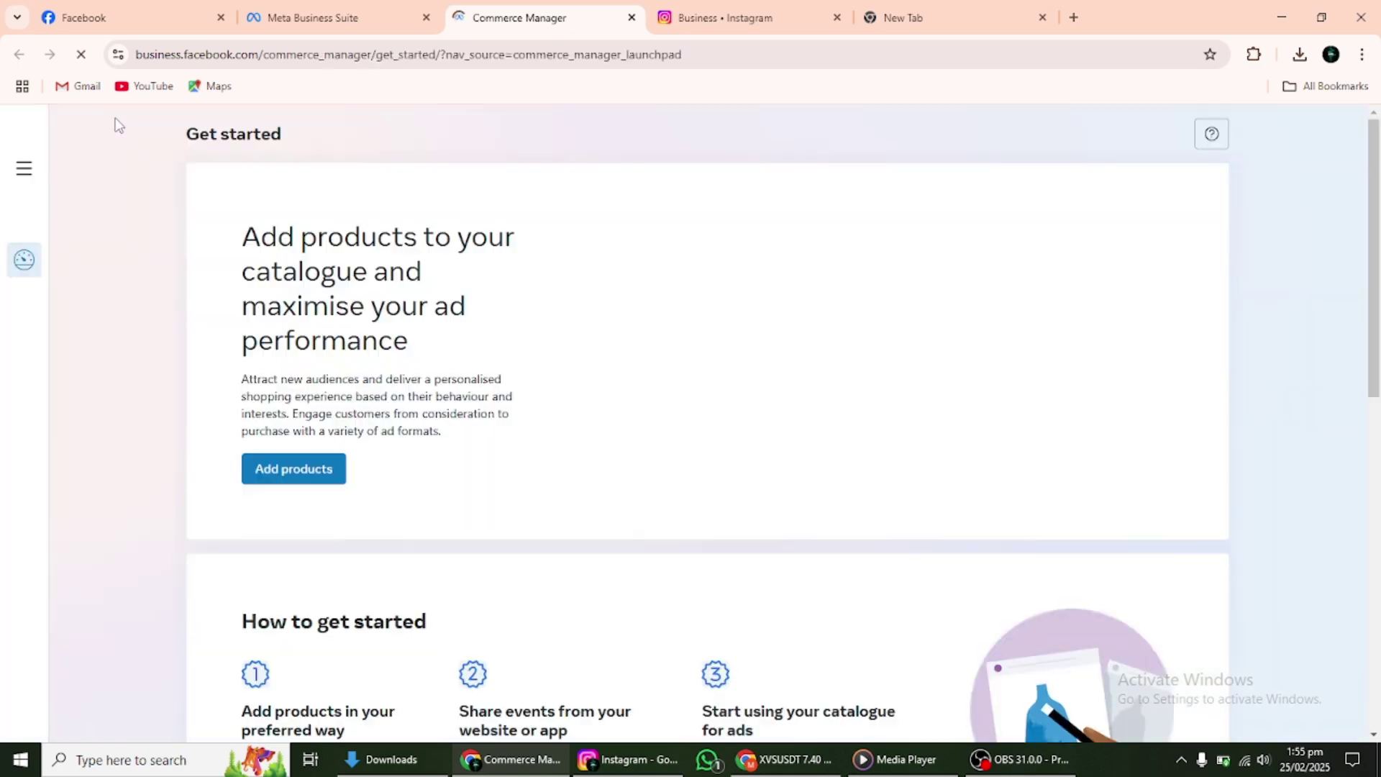
scroll(647, 432, "down", 5)
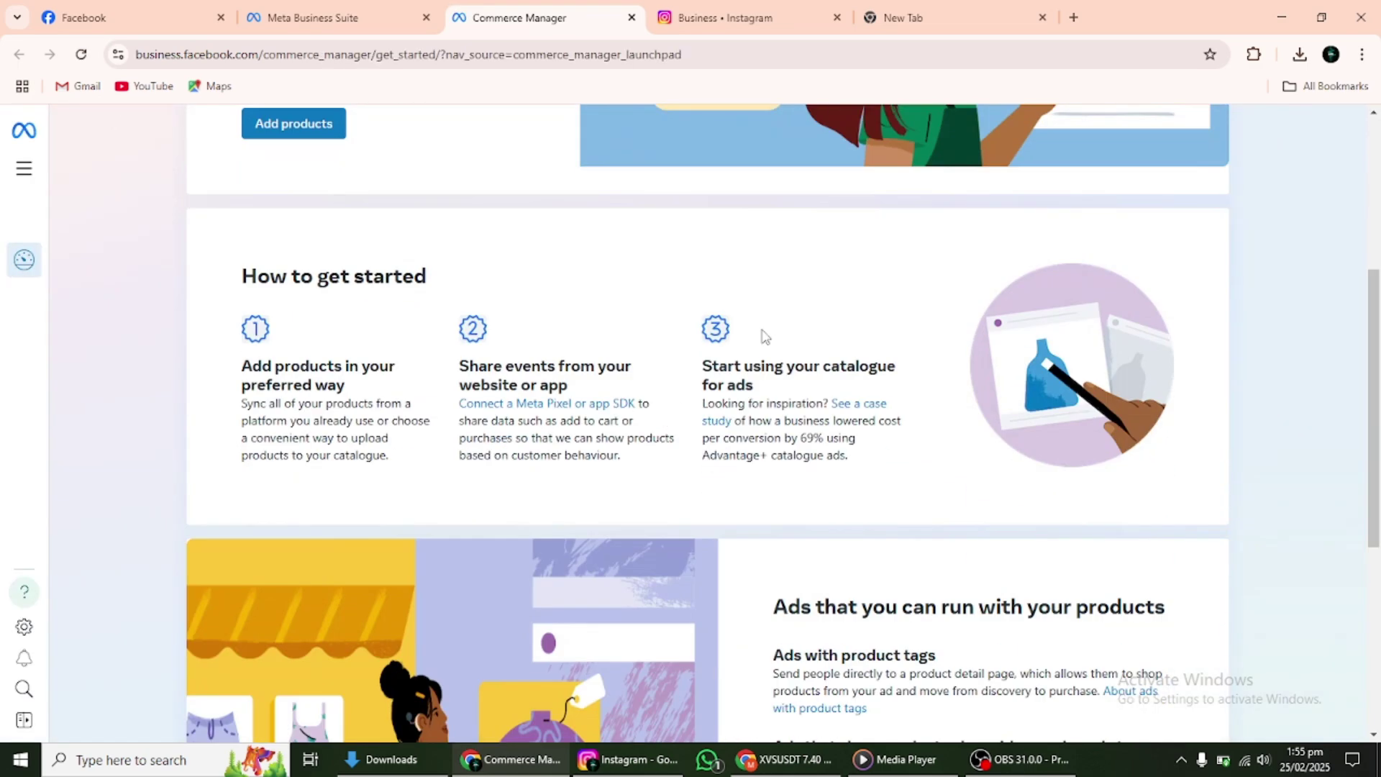
scroll(395, 284, "down", 6)
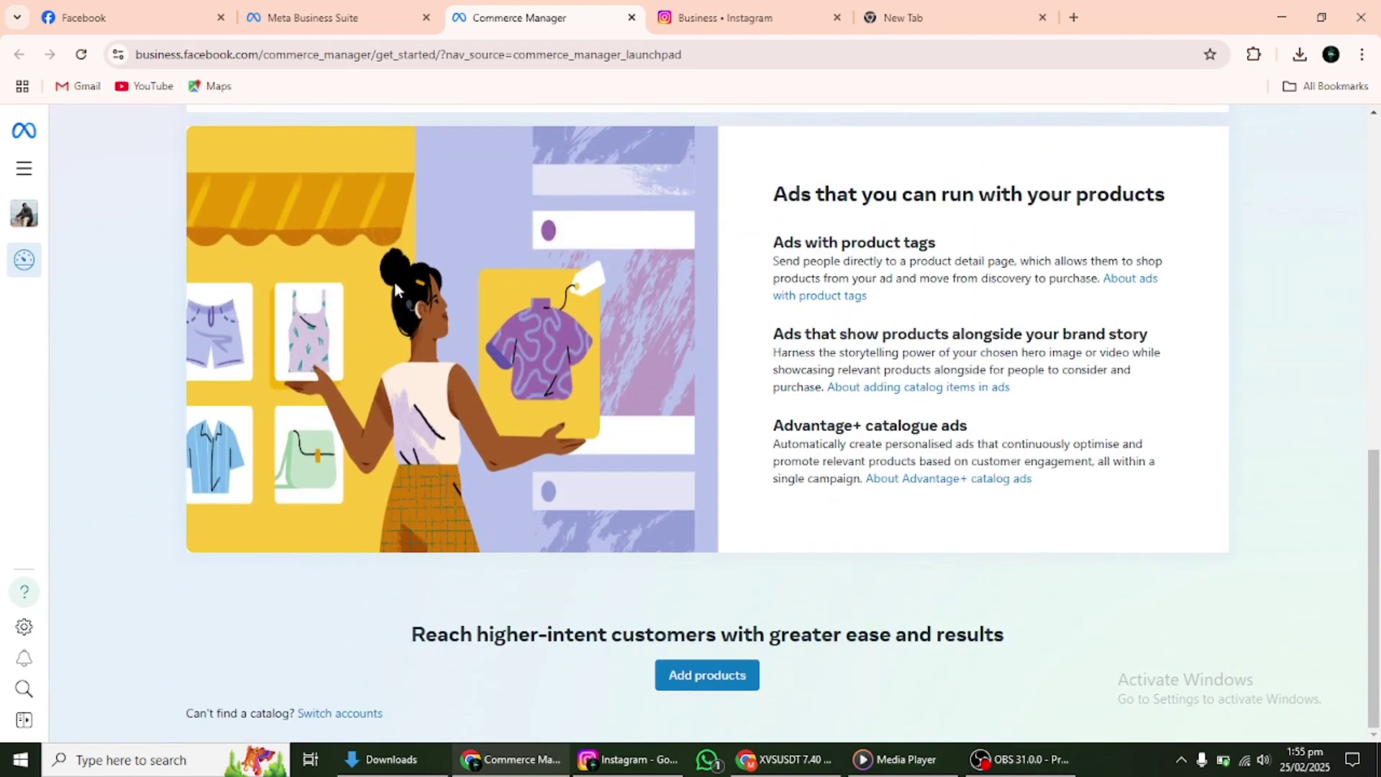
scroll(395, 282, "up", 8)
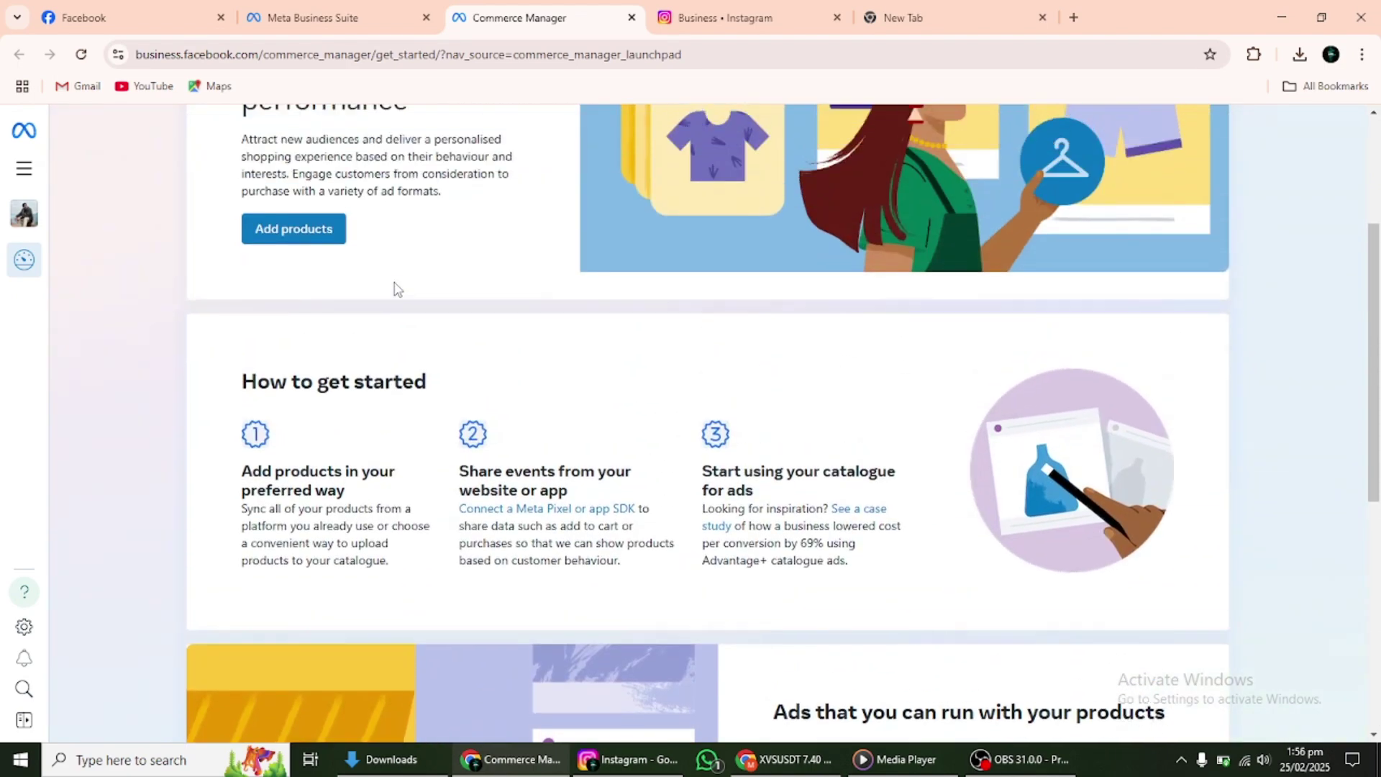
scroll(395, 277, "up", 2)
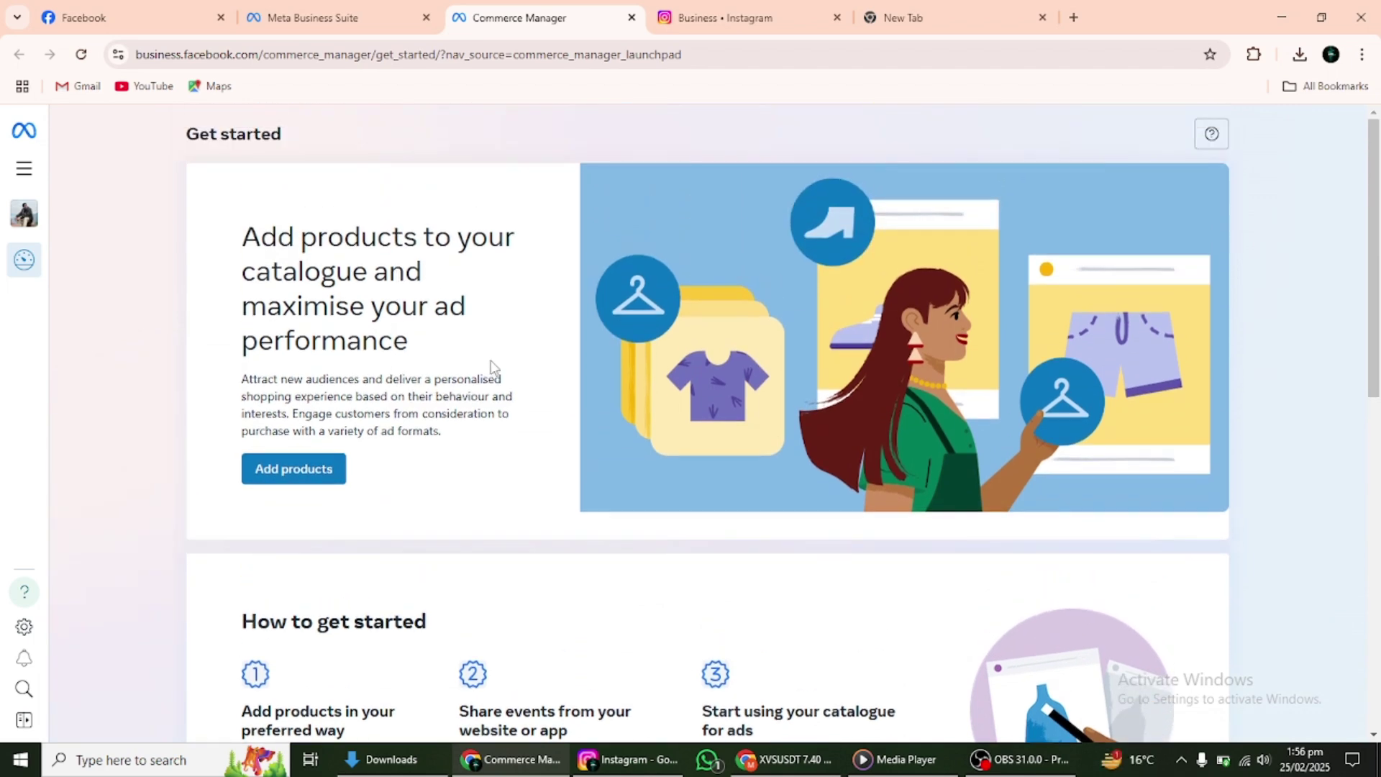
Step: Start a new Online products catalogue, enable the partner platform connection and review the available platforms, keeping Shopify
left_click(297, 475)
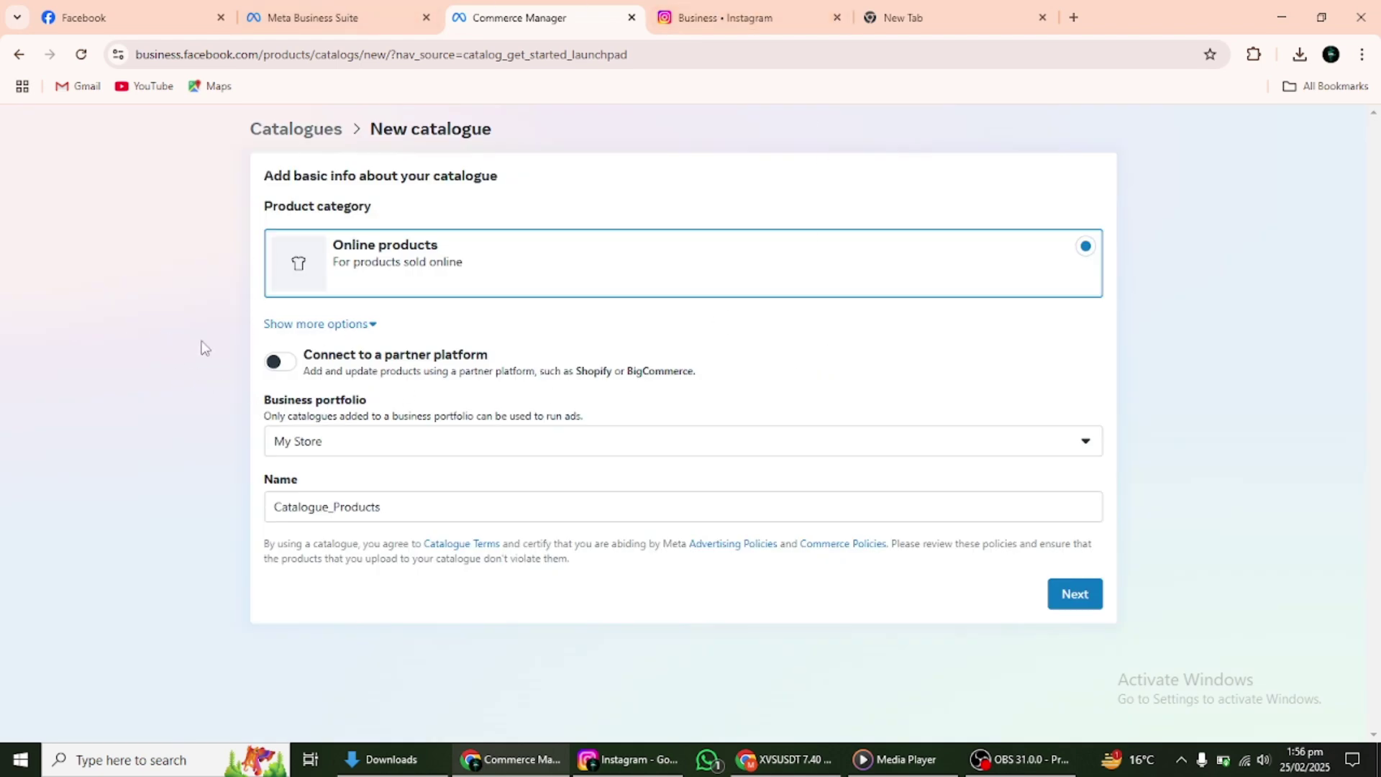
left_click(277, 361)
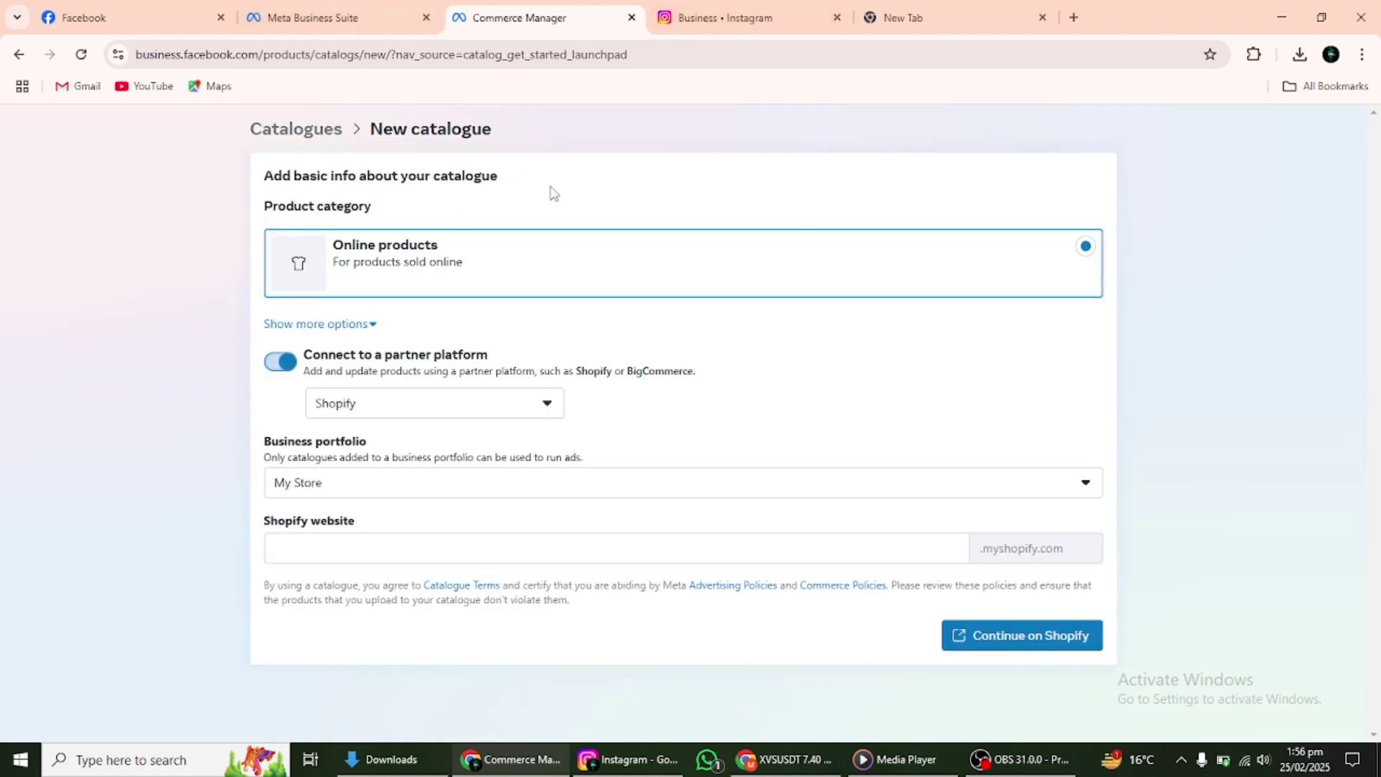
left_click(512, 413)
scroll(483, 493, "down", 2)
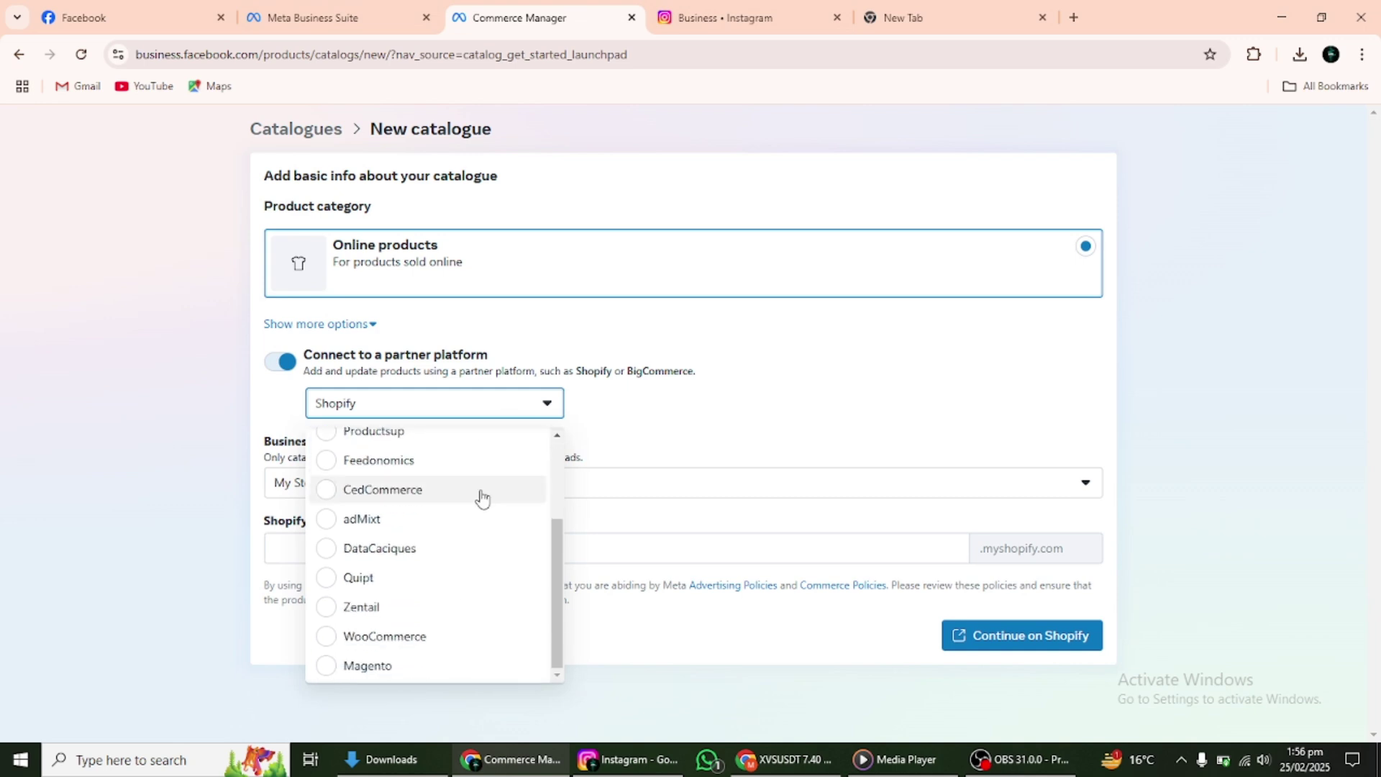
scroll(522, 503, "up", 2)
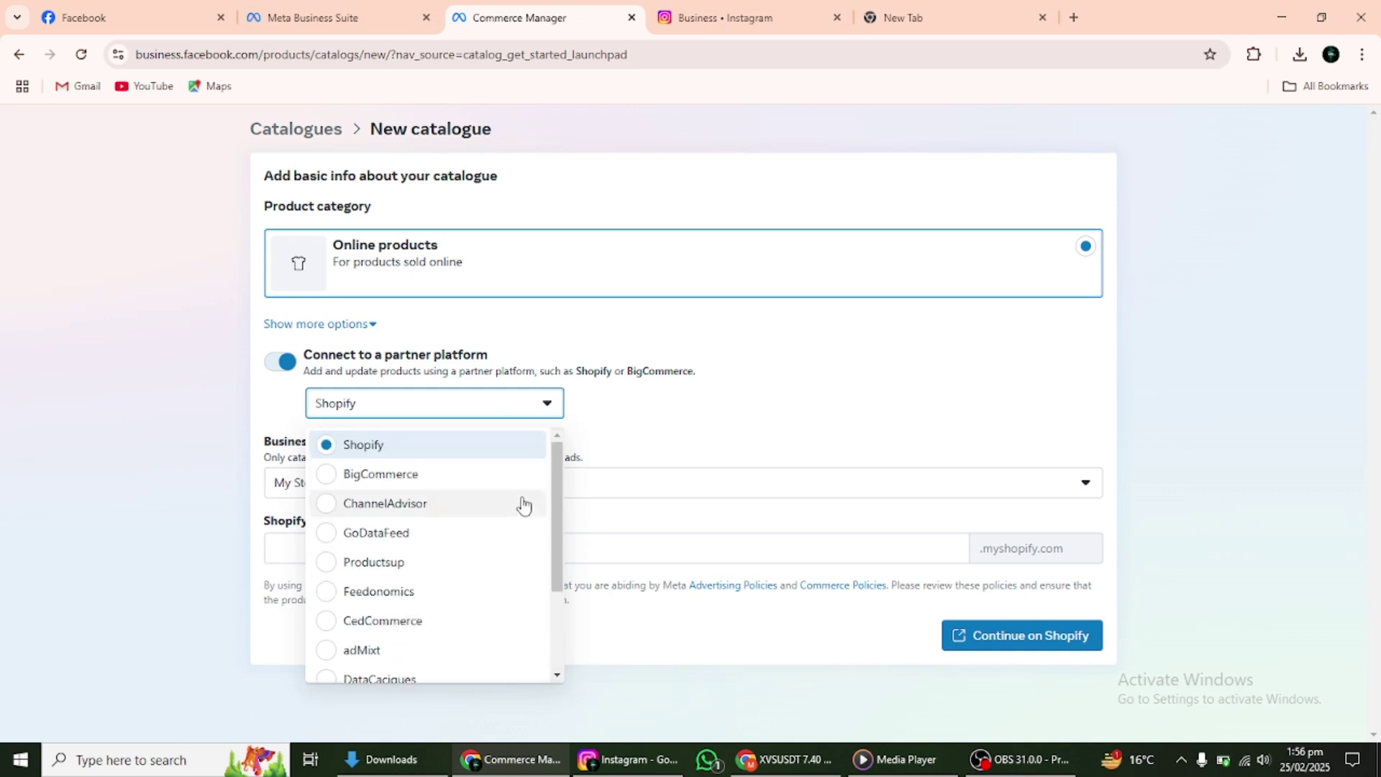
left_click(649, 426)
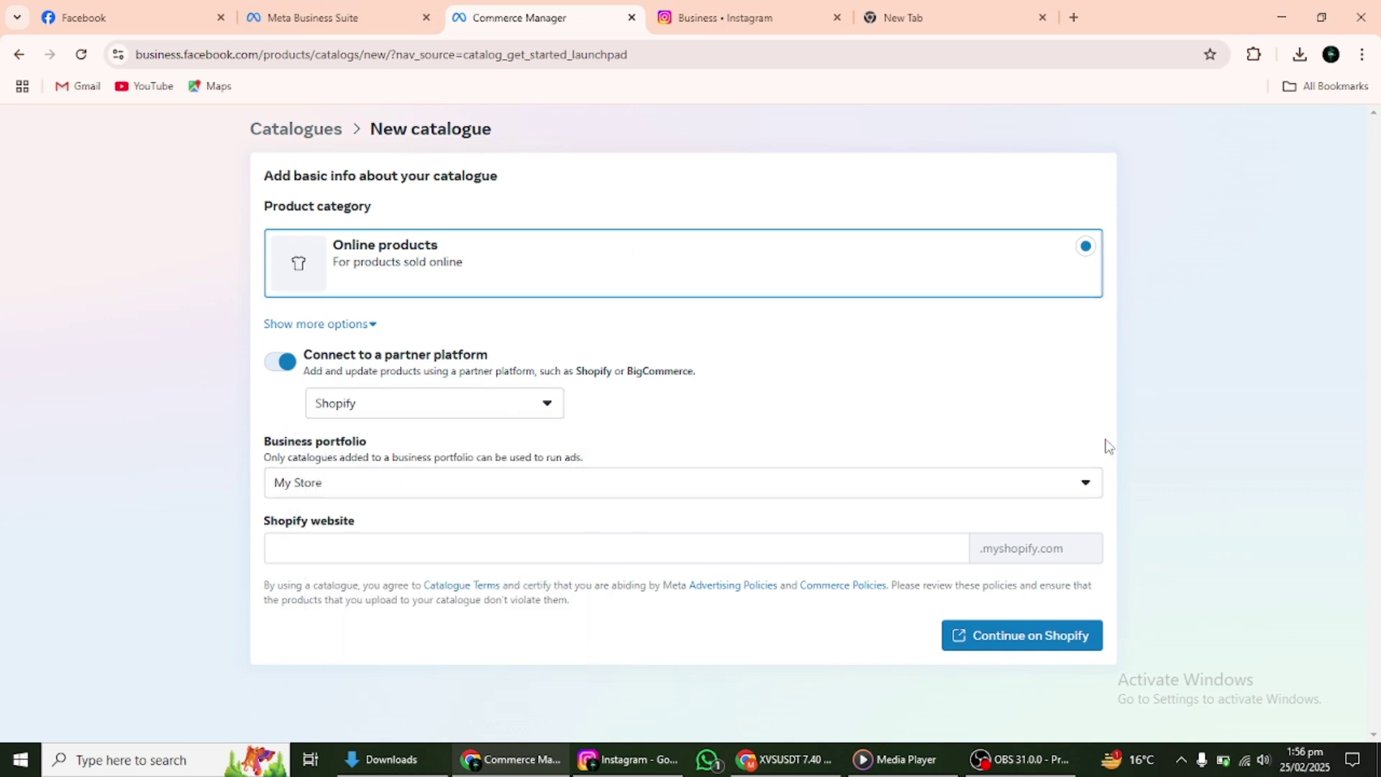
Step: Check the business portfolio choices, keeping My Store, and leave the new catalogue form without entering a Shopify website
left_click(1086, 484)
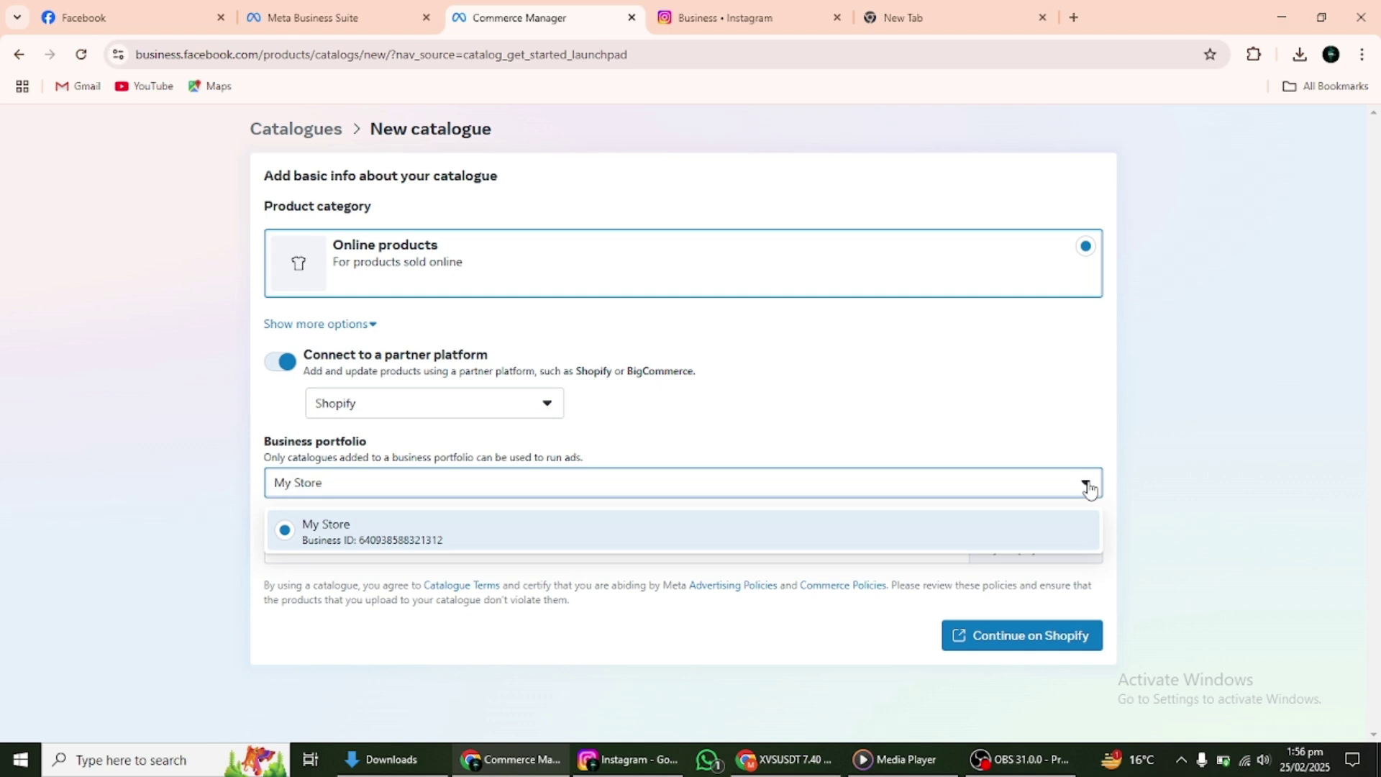
left_click(1088, 487)
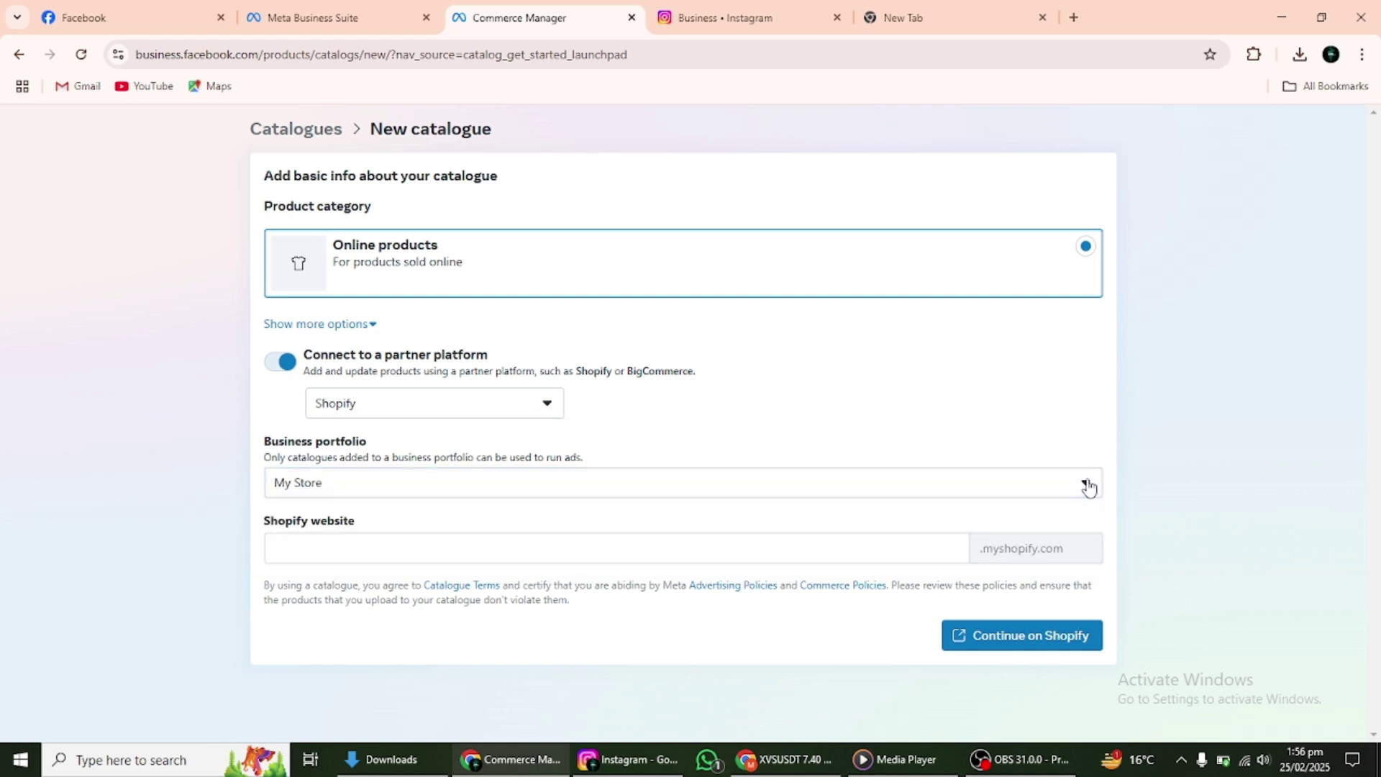
left_click(728, 548)
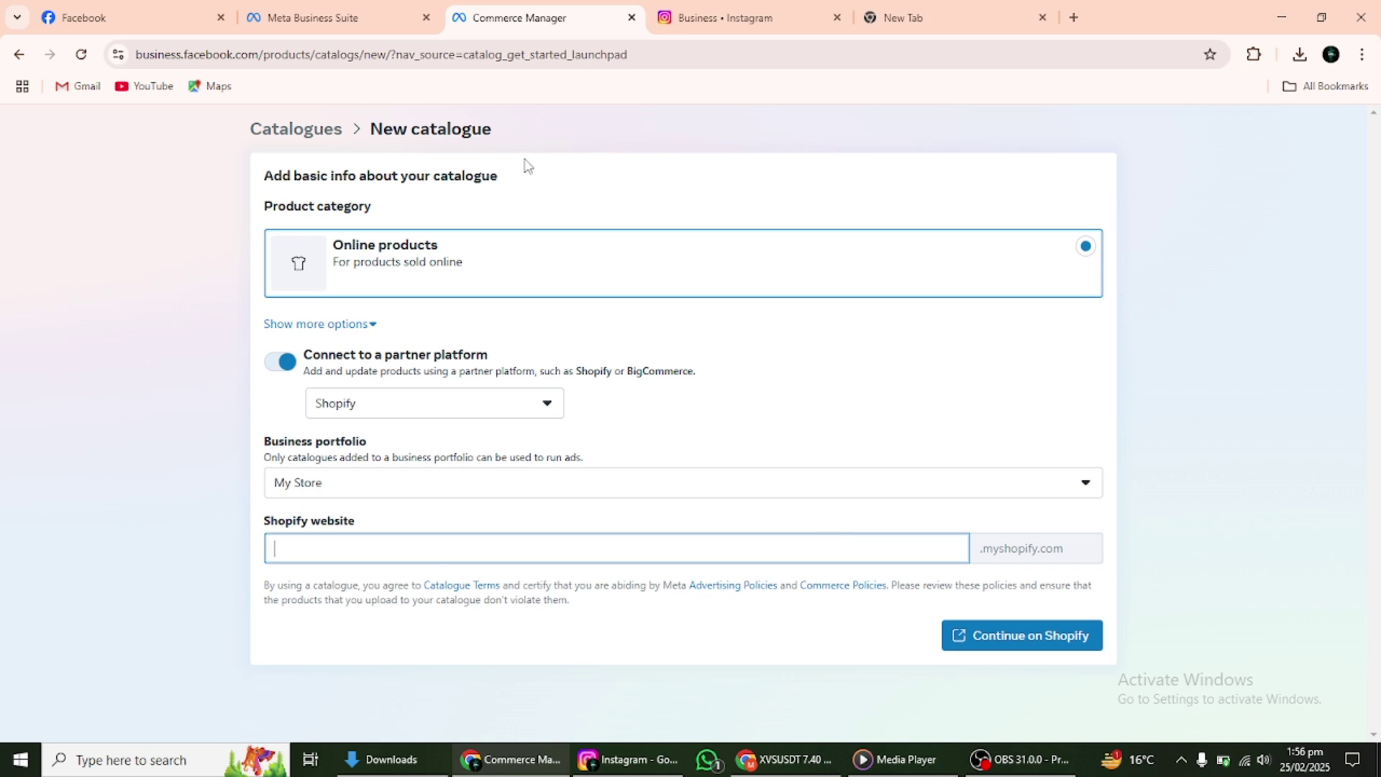
left_click(18, 54)
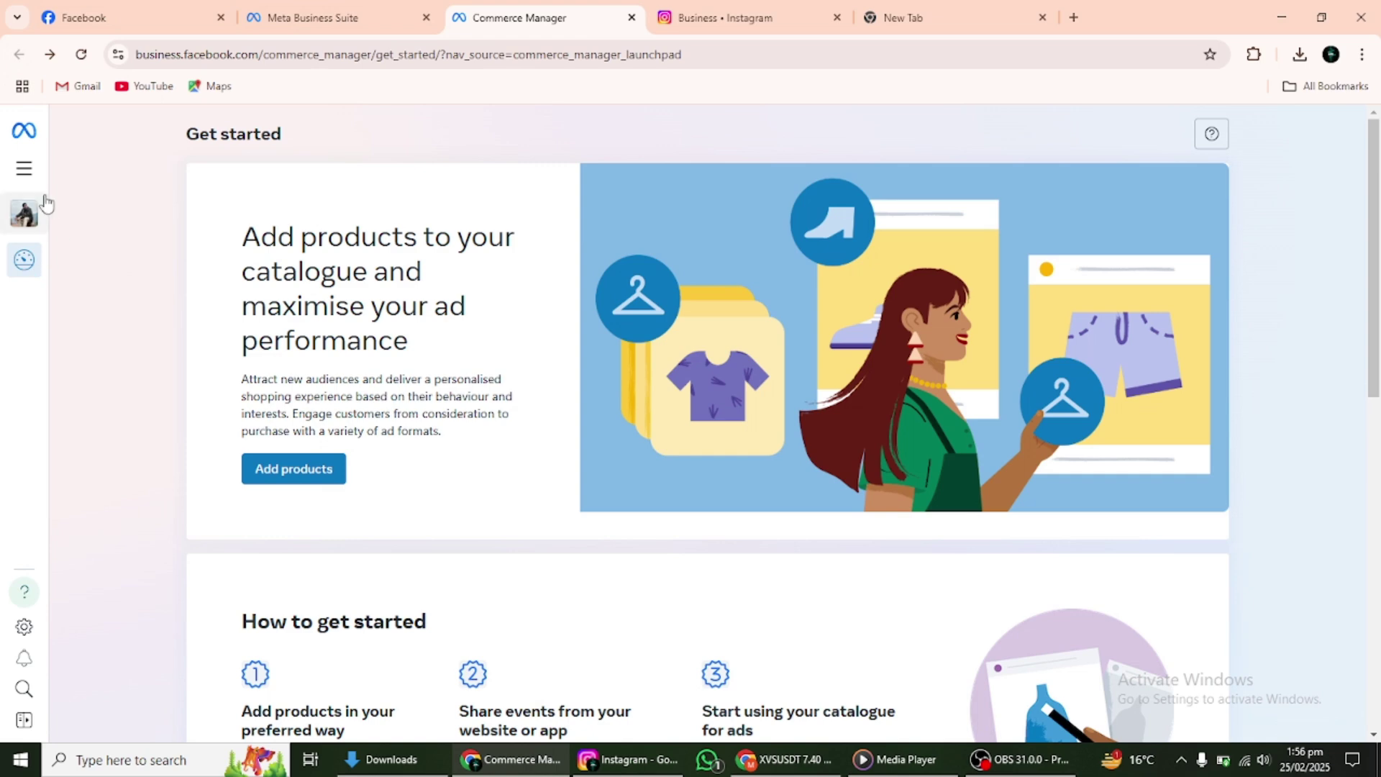
Step: Open the Meta Business Suite Get Started page for Vision studio and review its recommended actions and best practices
left_click(24, 167)
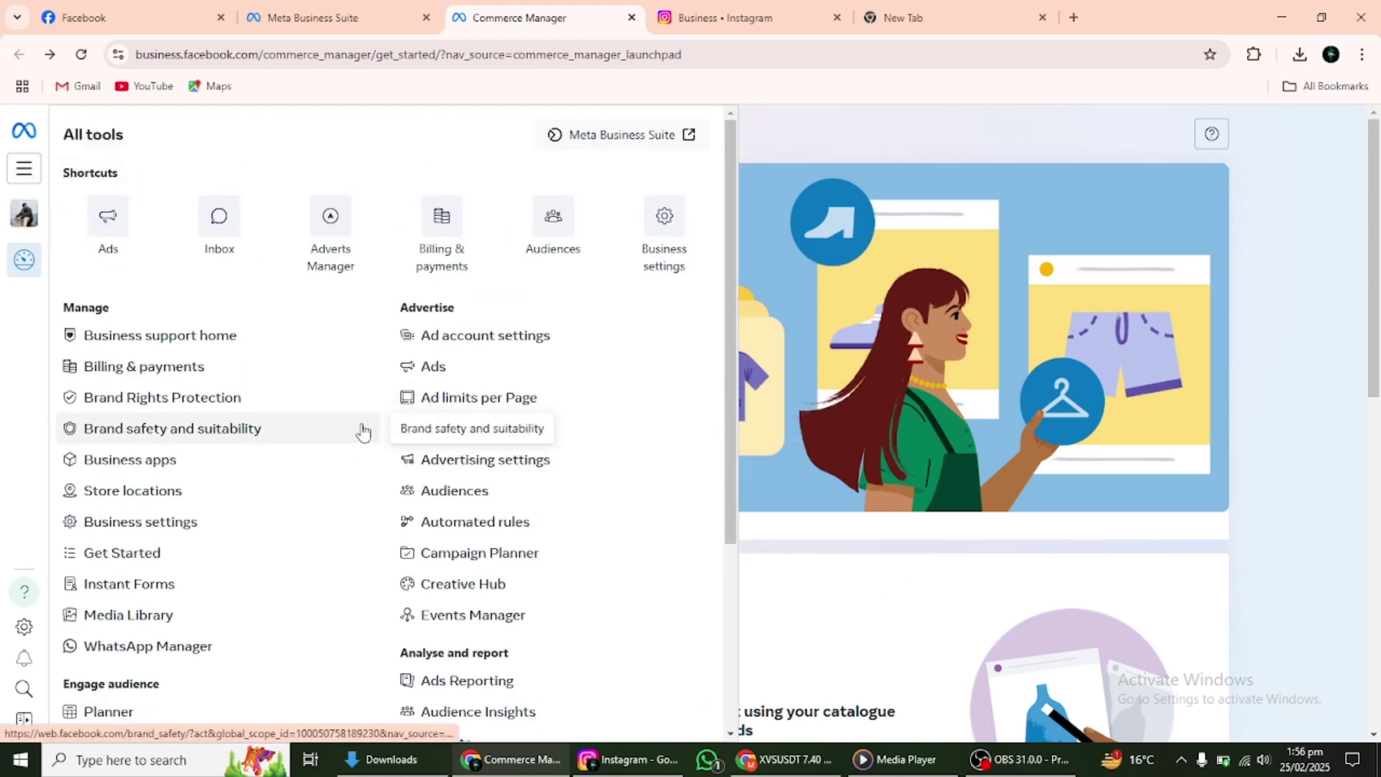
scroll(362, 433, "down", 1)
scroll(361, 432, "down", 2)
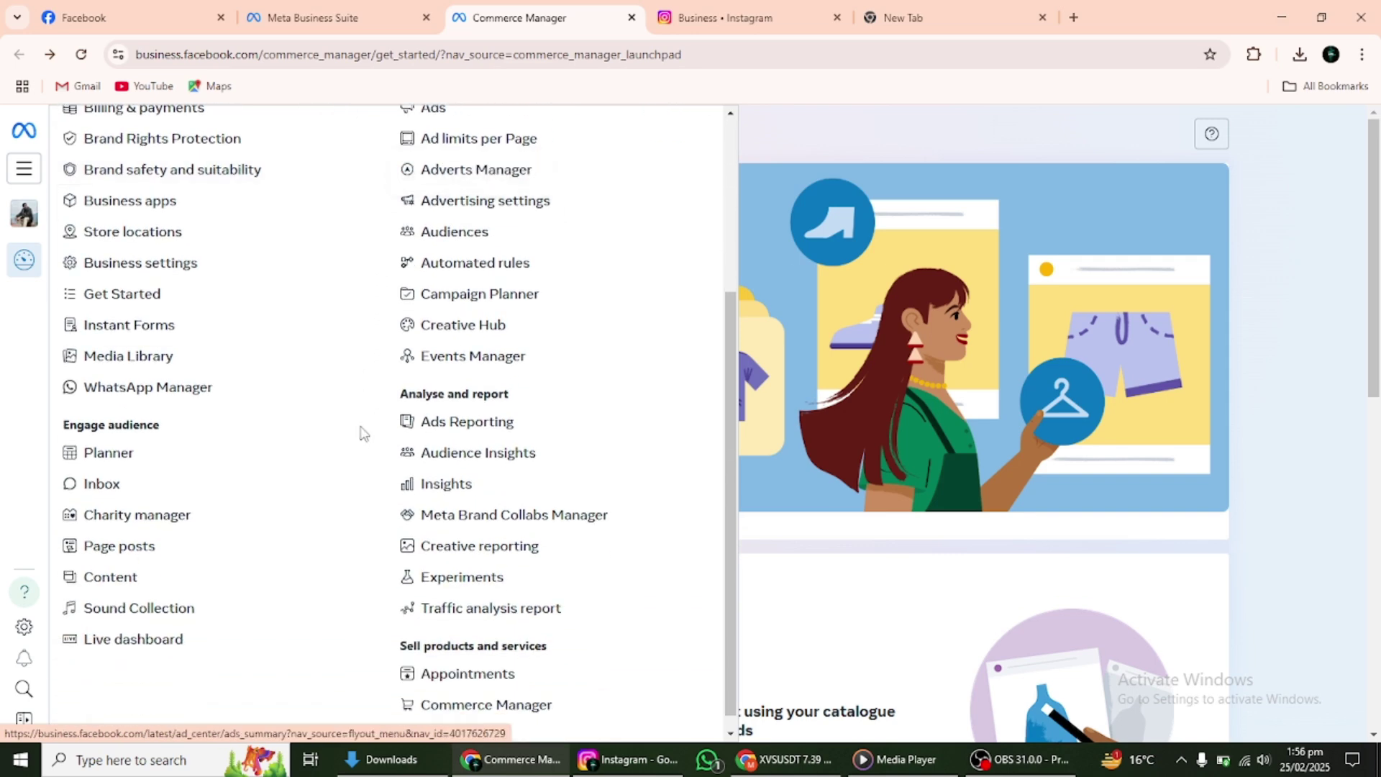
scroll(361, 432, "down", 1)
left_click(122, 277)
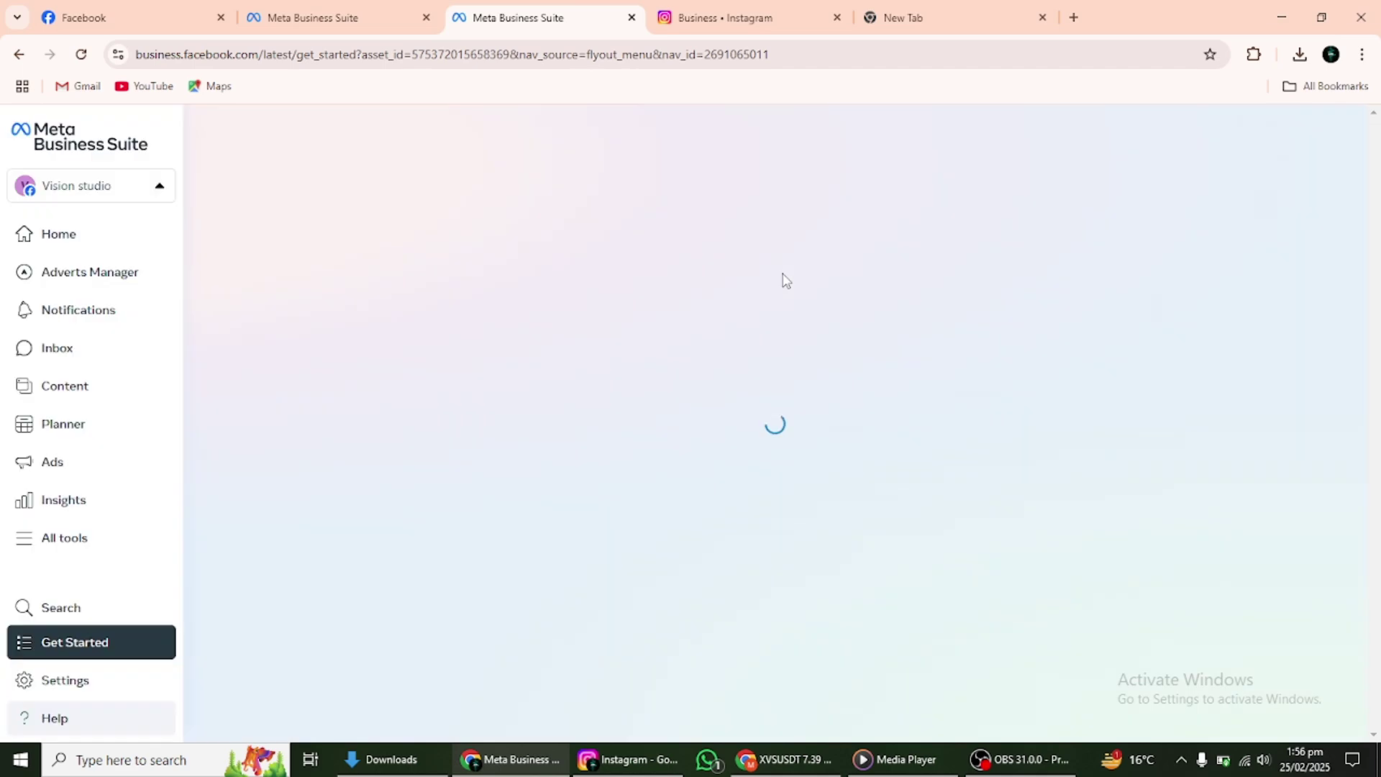
scroll(762, 272, "down", 3)
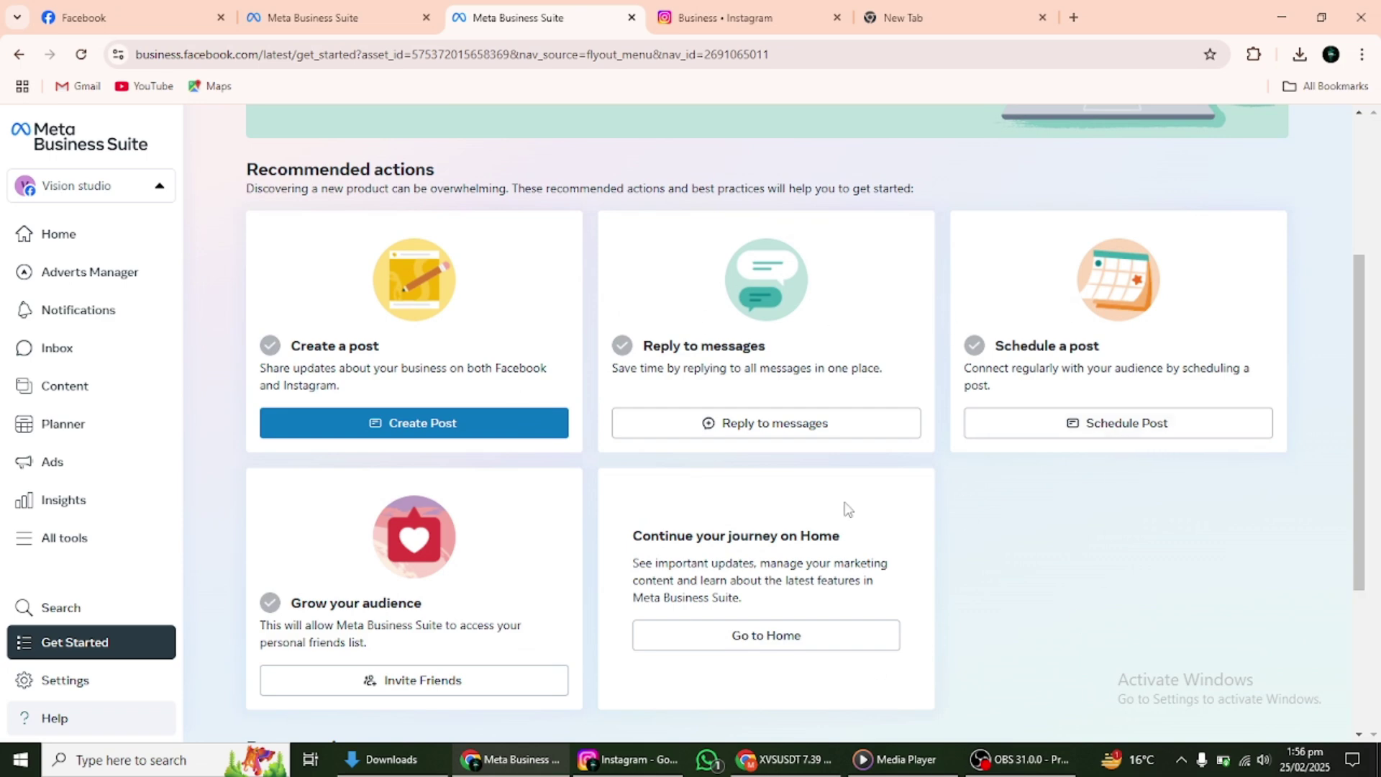
scroll(1255, 450, "up", 3)
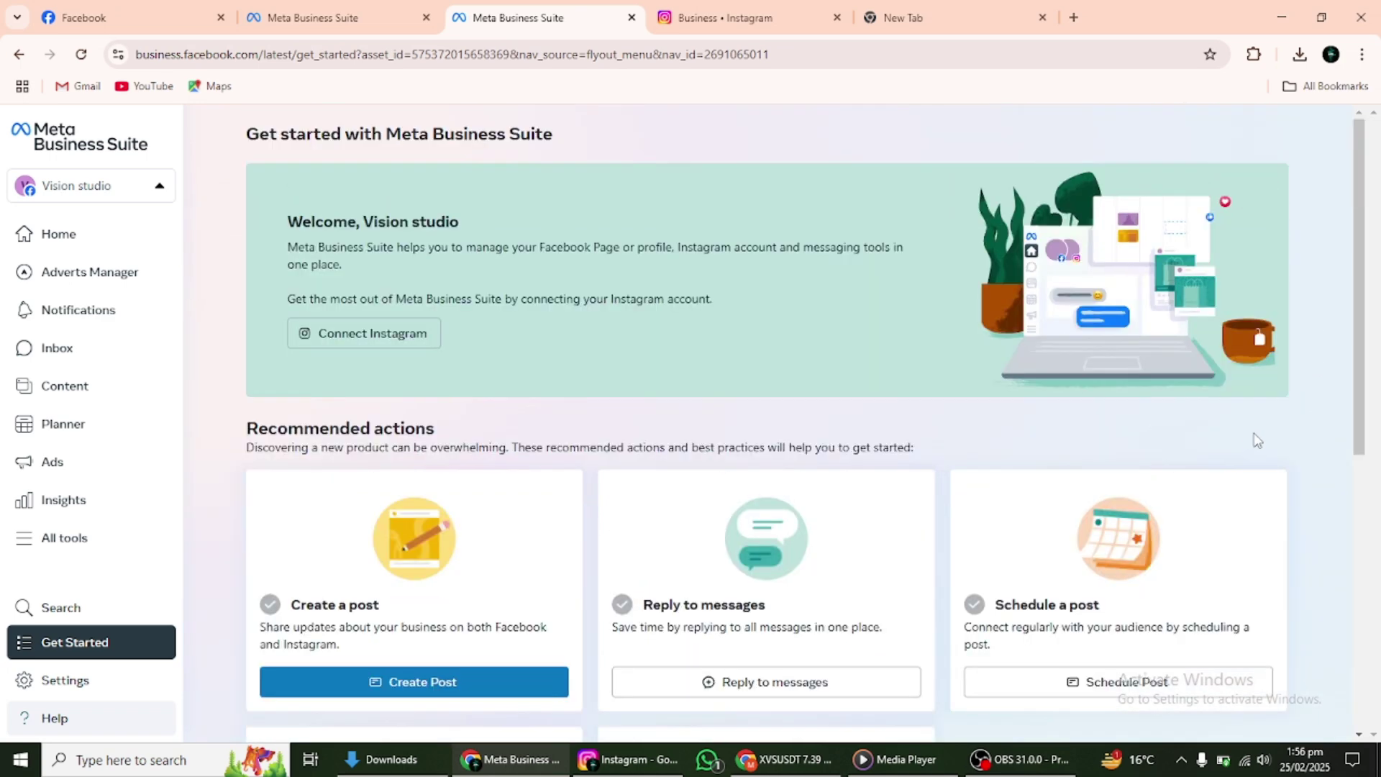
scroll(1258, 437, "down", 1)
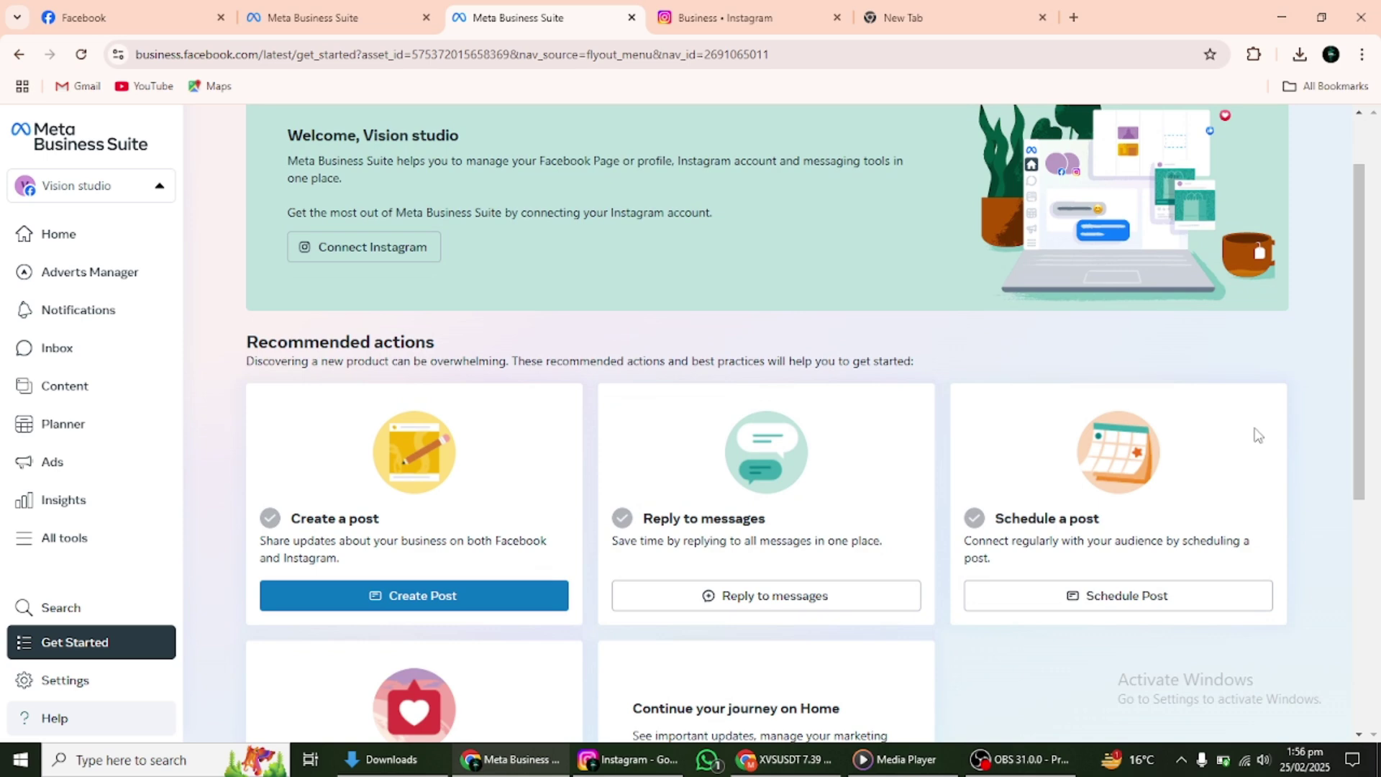
scroll(1258, 432, "down", 4)
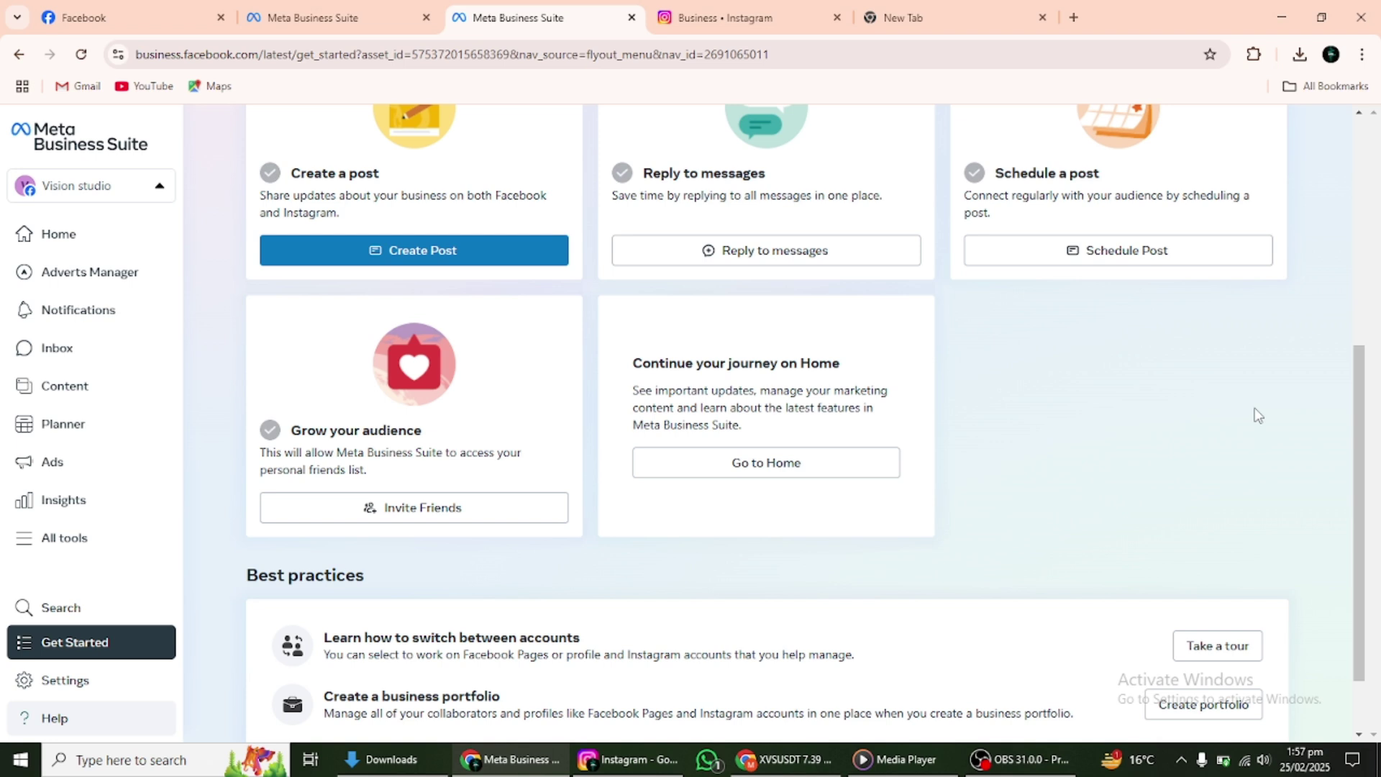
scroll(1258, 416, "down", 1)
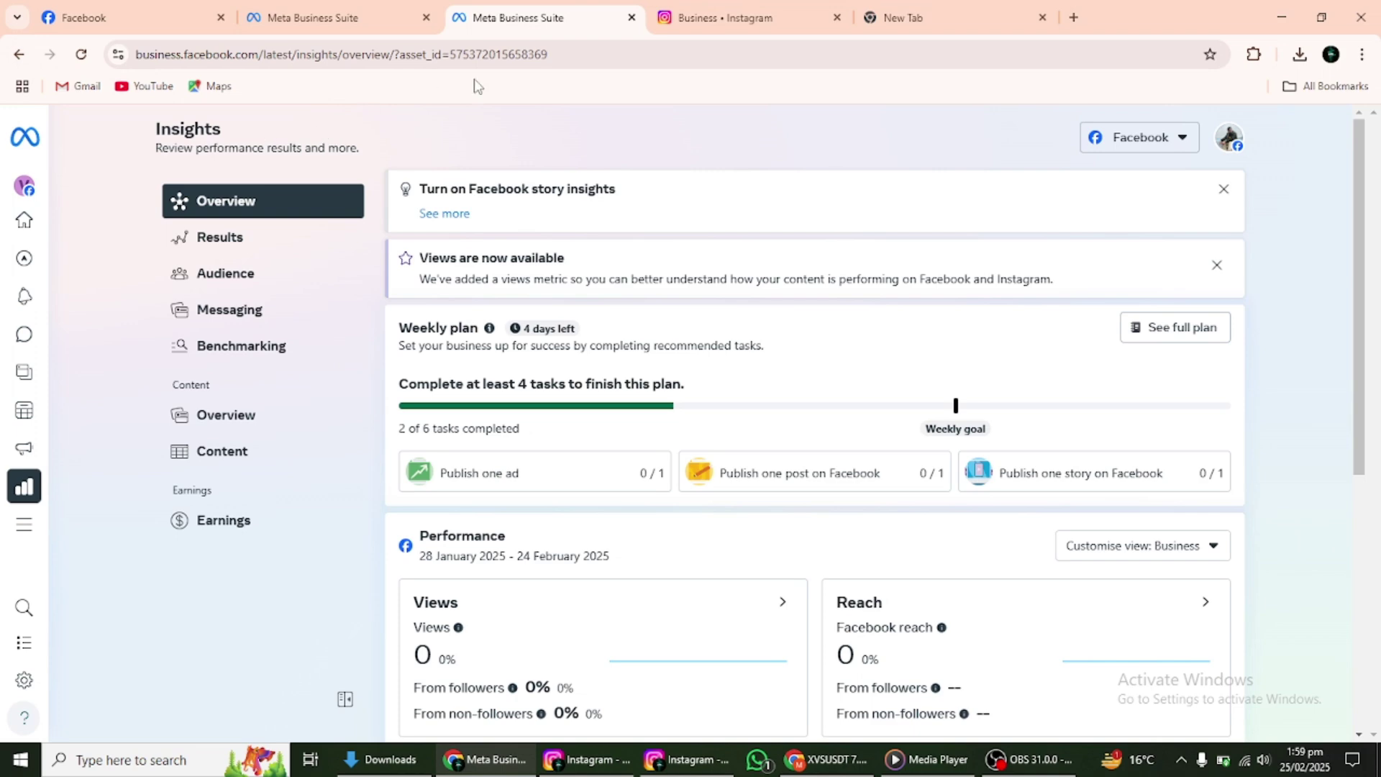
Step: Examine the Insights overview for the Vision studio Page, including the weekly plan, performance metrics and recent content
scroll(474, 197, "down", 5)
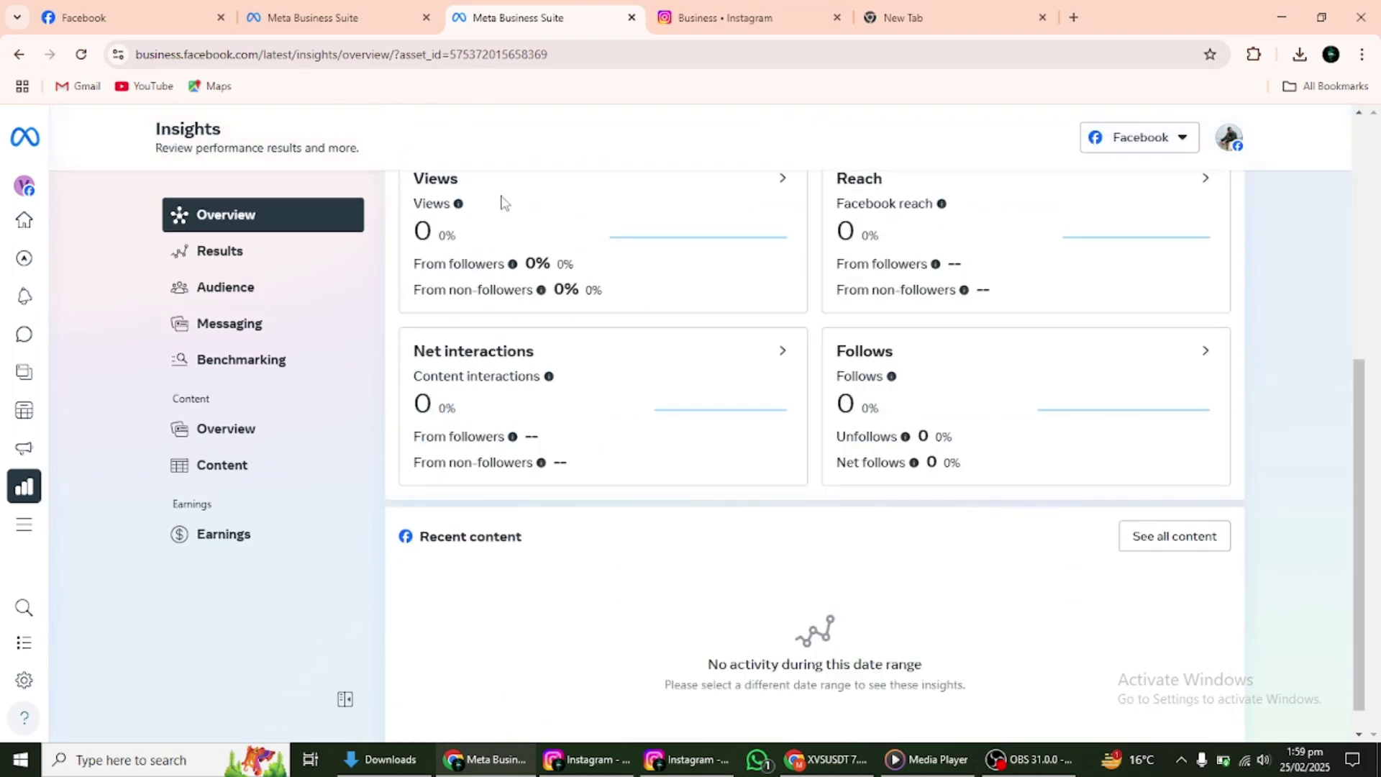
scroll(499, 200, "down", 1)
scroll(201, 325, "up", 6)
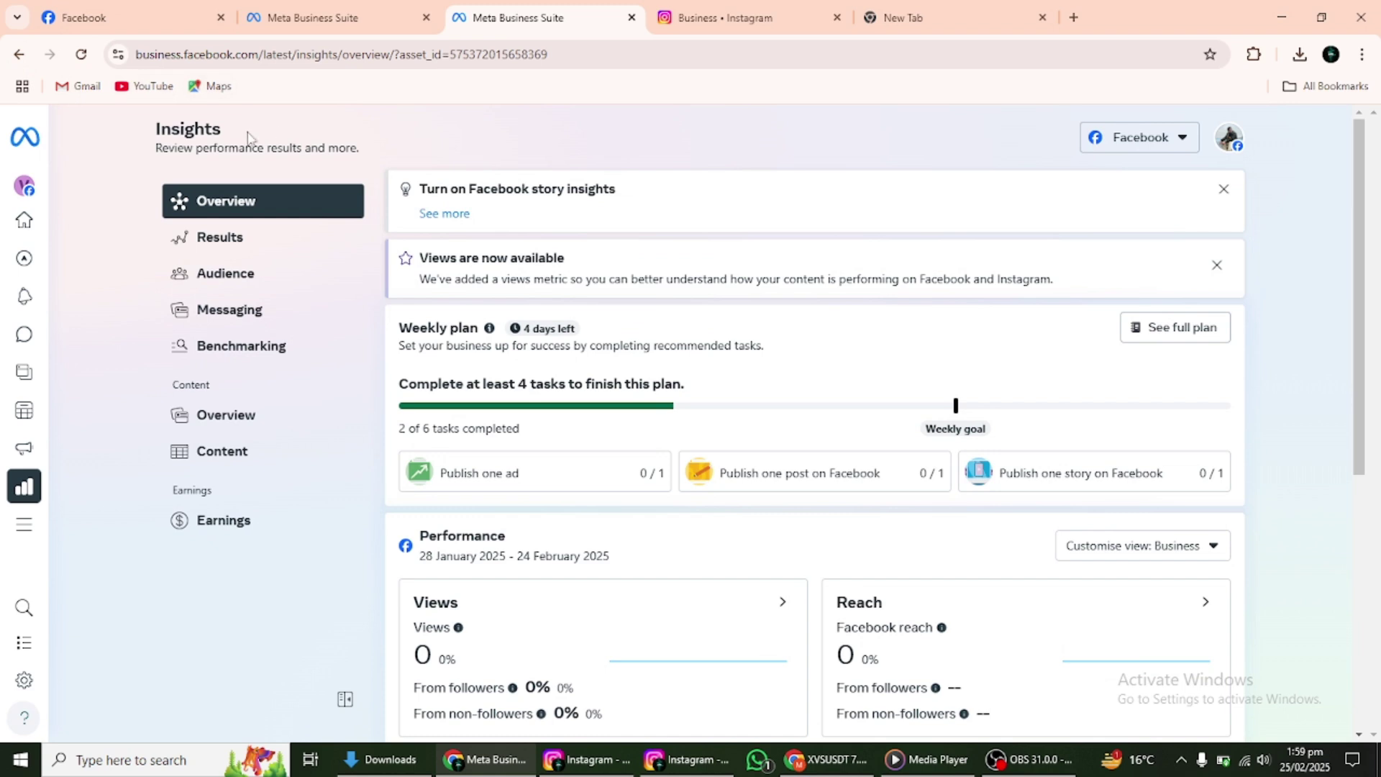
left_click_drag(250, 135, 98, 123)
left_click(337, 133)
scroll(777, 525, "down", 6)
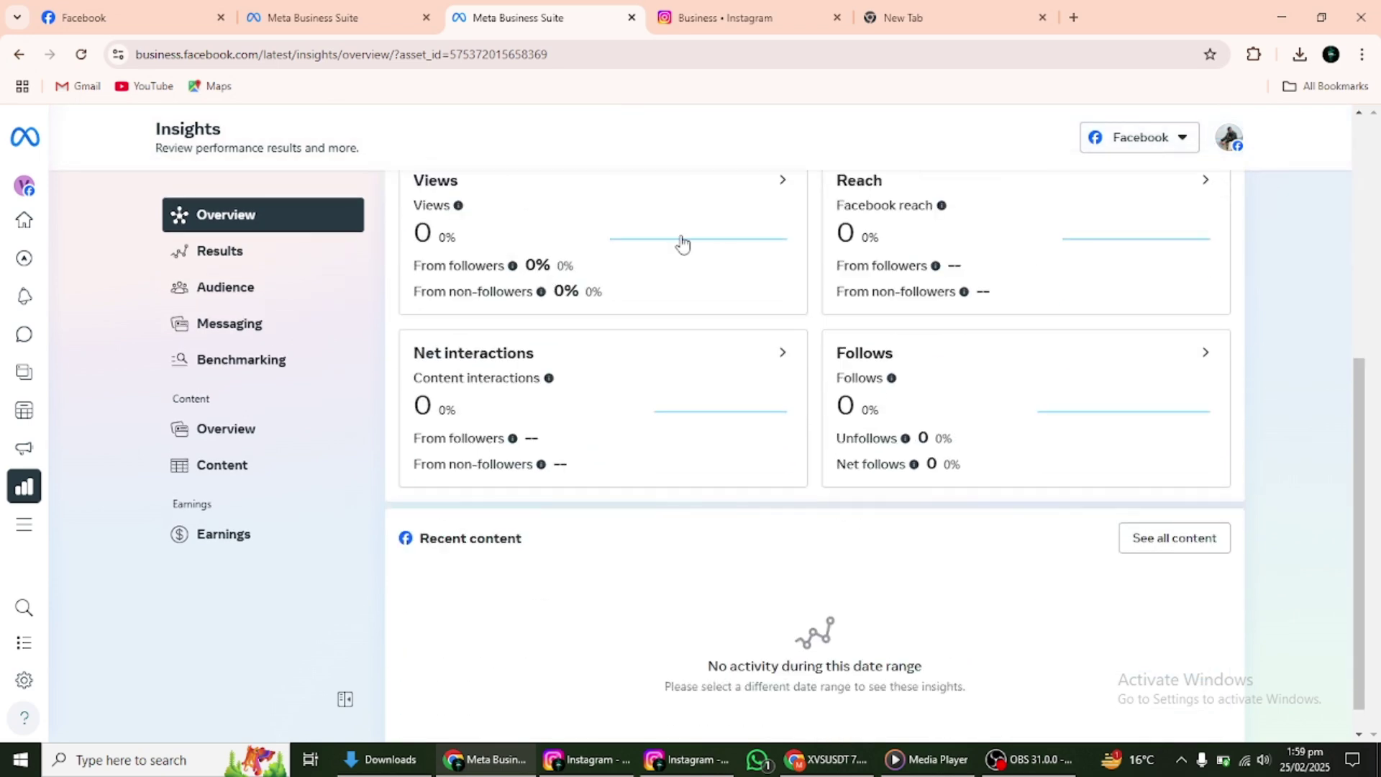